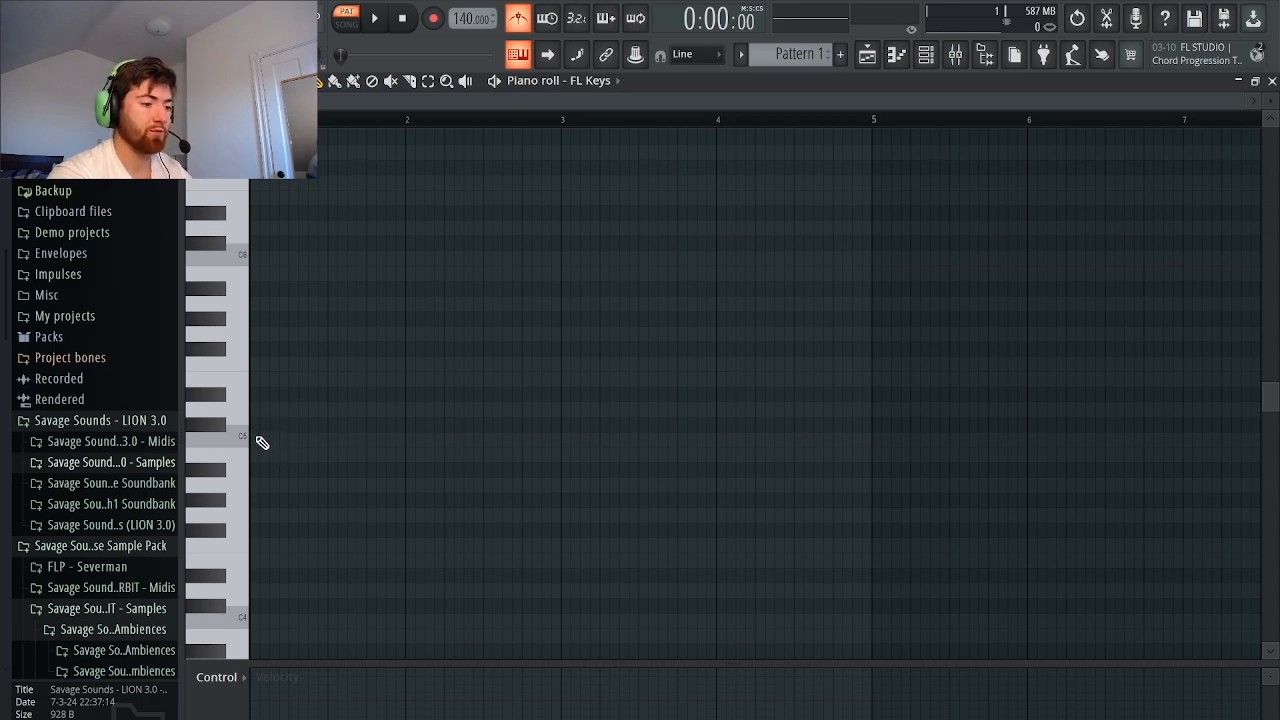
Place one-bar root notes in octaves: C5 and C6 in bar 1, A4 and A5 in bar 2
{"action": "left_click", "coordinate": [260, 440]}
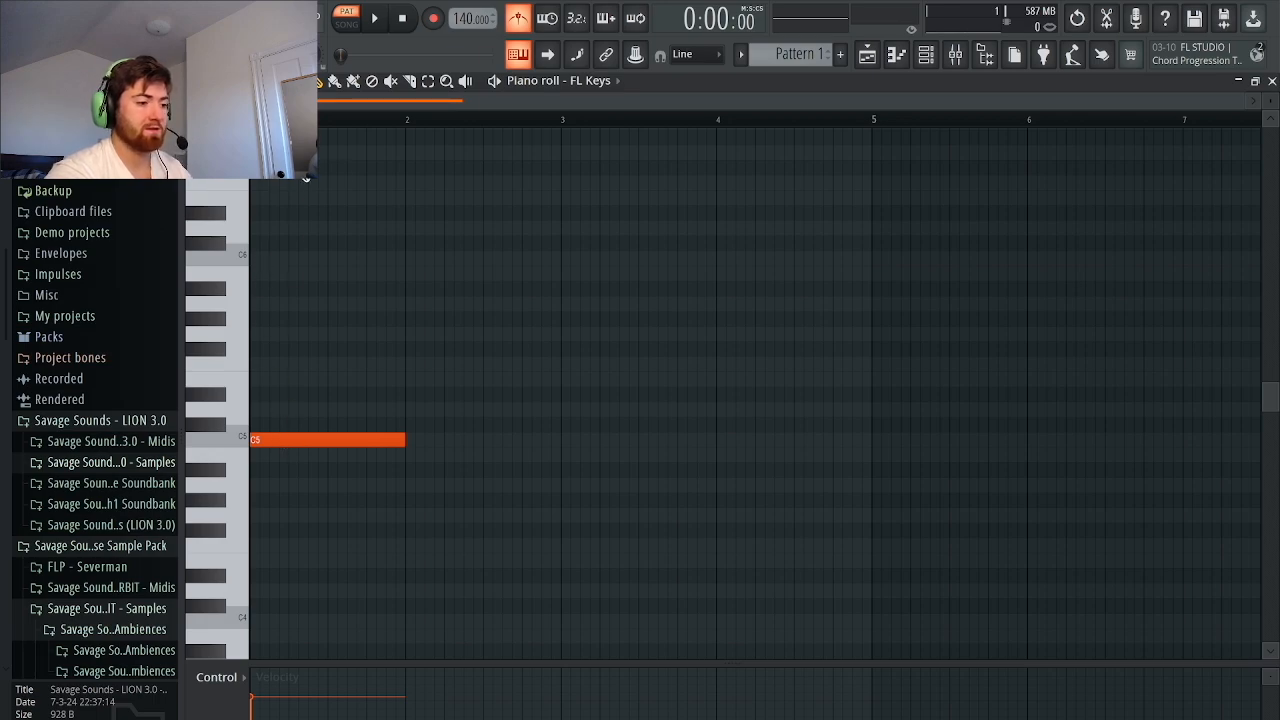
{"action": "left_click", "coordinate": [256, 260]}
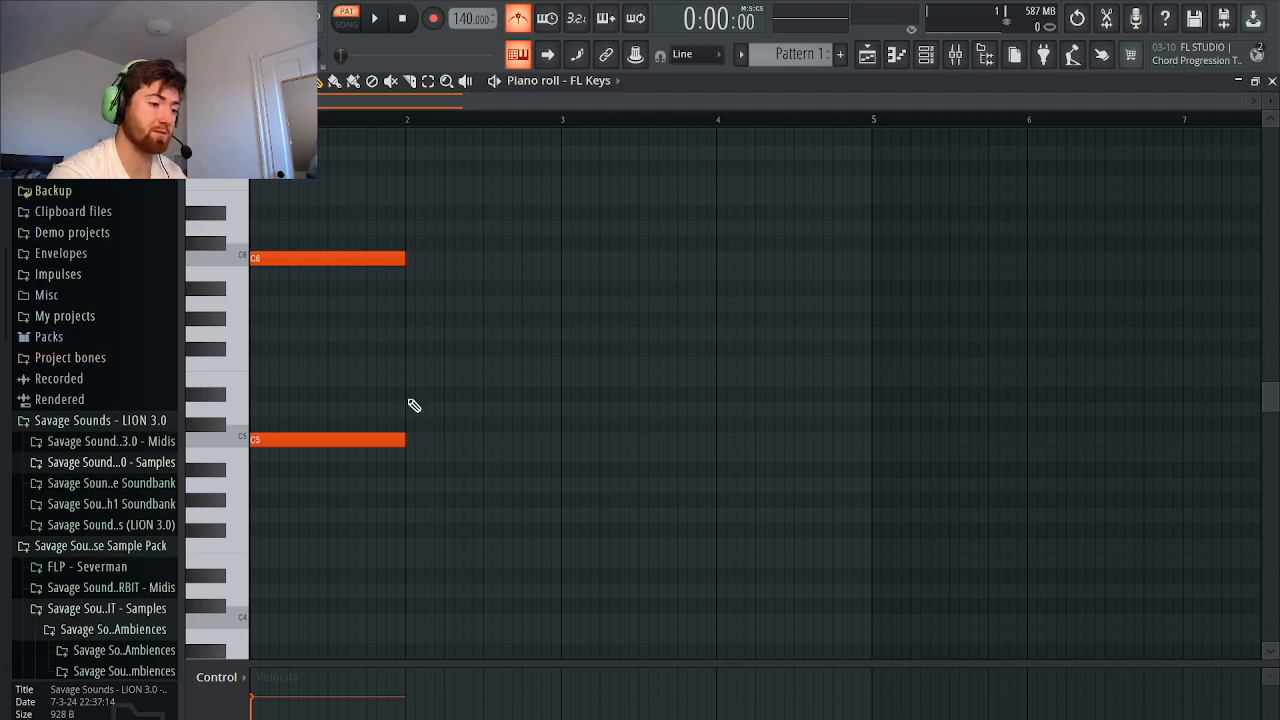
{"action": "left_click", "coordinate": [408, 485]}
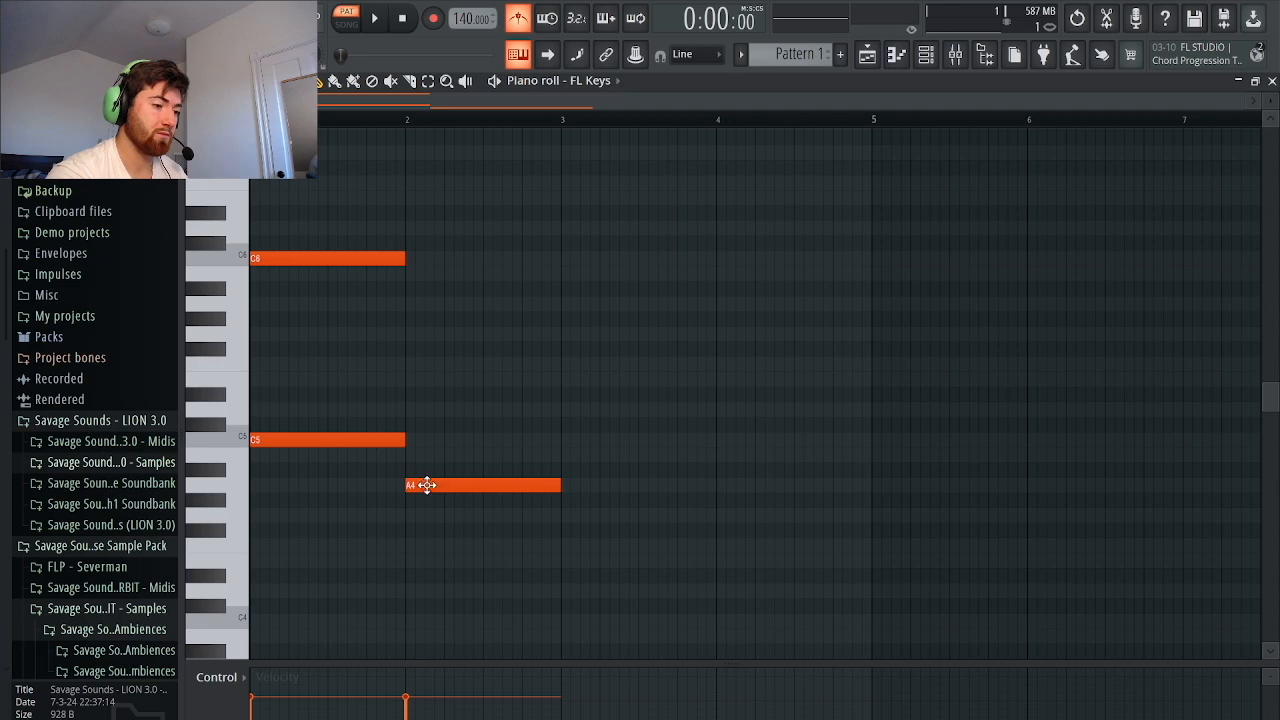
{"action": "left_click", "coordinate": [407, 305]}
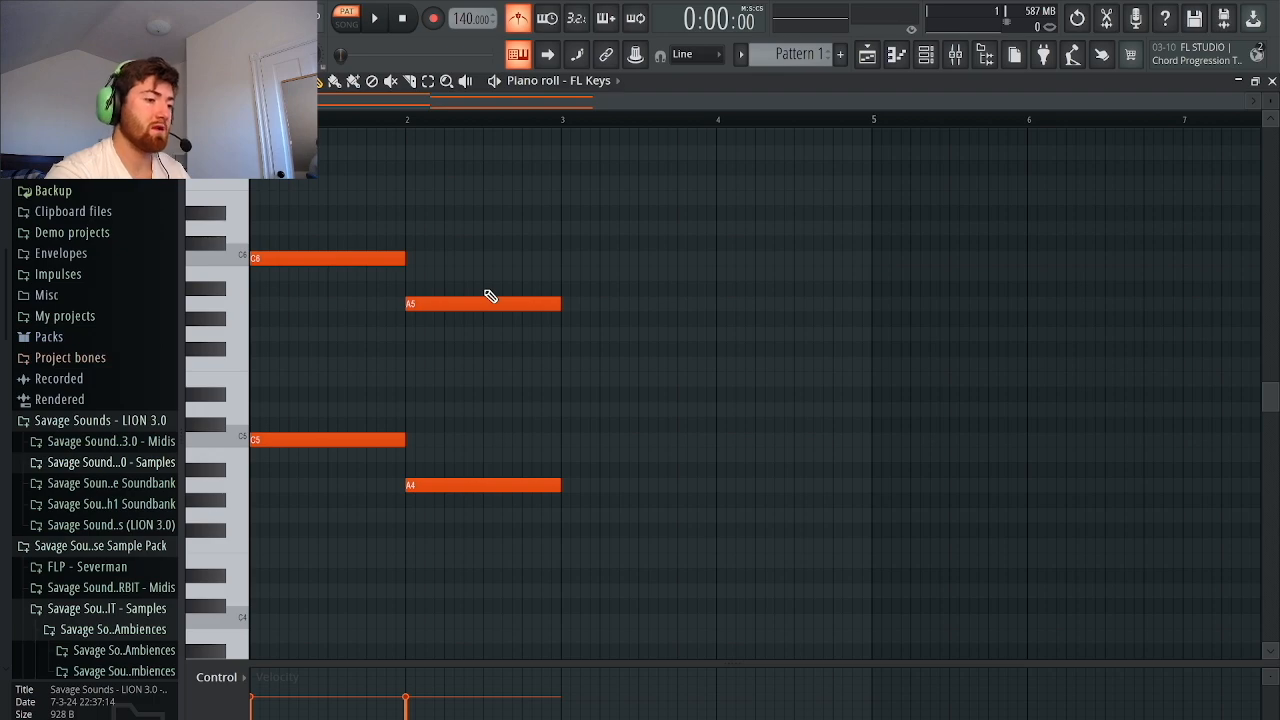
Add one-bar octave notes F4 and F5 in bar 3 and G4 and G5 in bar 4, and play the pattern
{"action": "scroll", "coordinate": [490, 296], "scroll_direction": "down", "scroll_amount": 3}
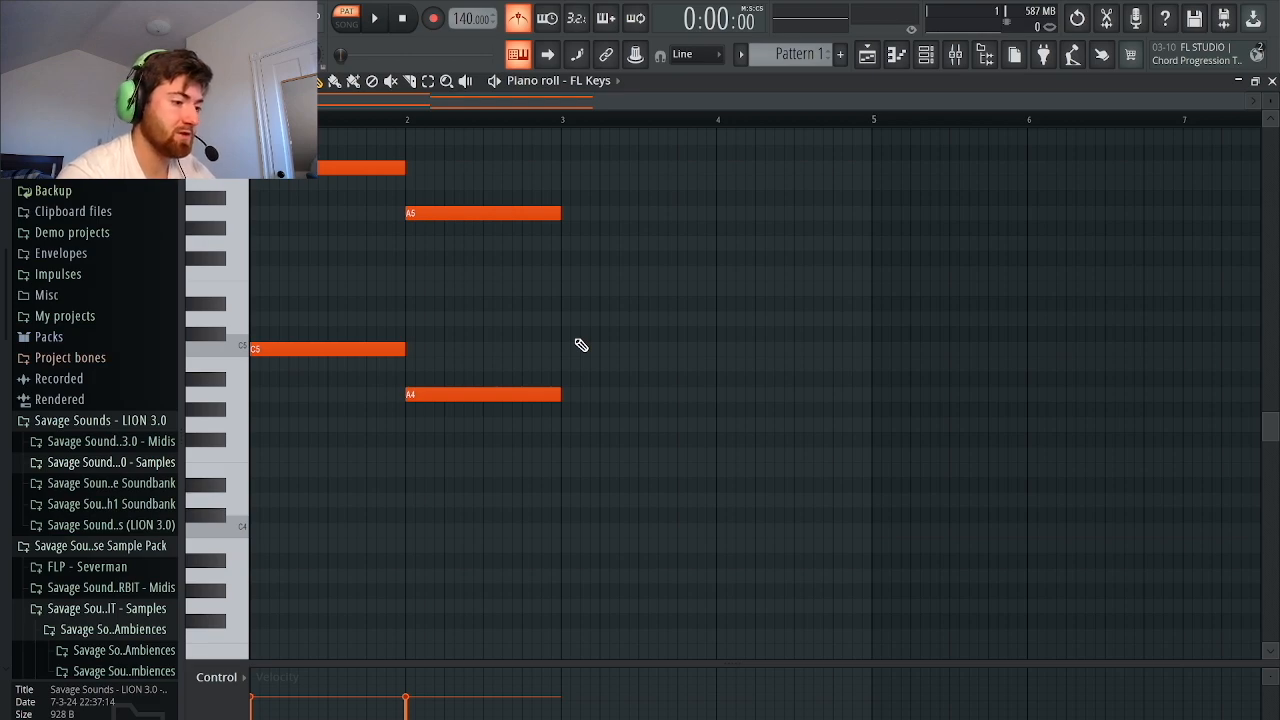
{"action": "left_click", "coordinate": [566, 452]}
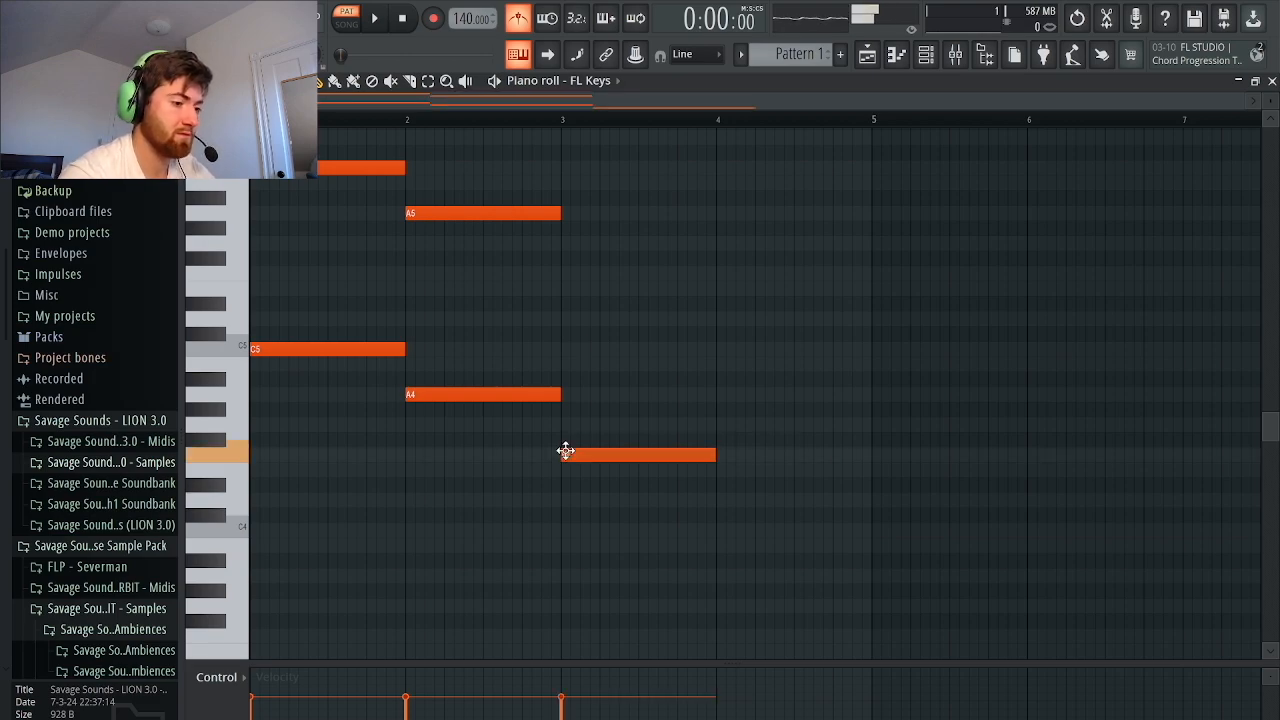
{"action": "left_click_drag", "start_coordinate": [560, 289], "coordinate": [559, 271]}
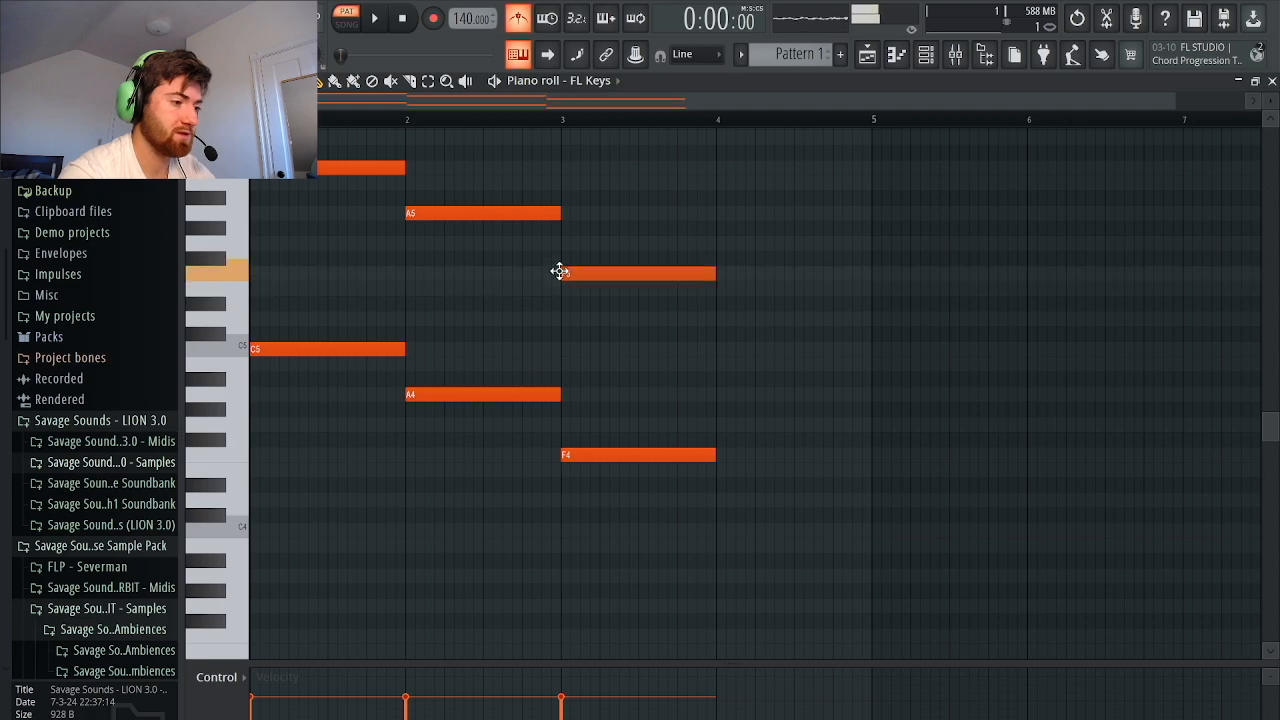
{"action": "scroll", "coordinate": [620, 297], "scroll_direction": "up", "scroll_amount": 2}
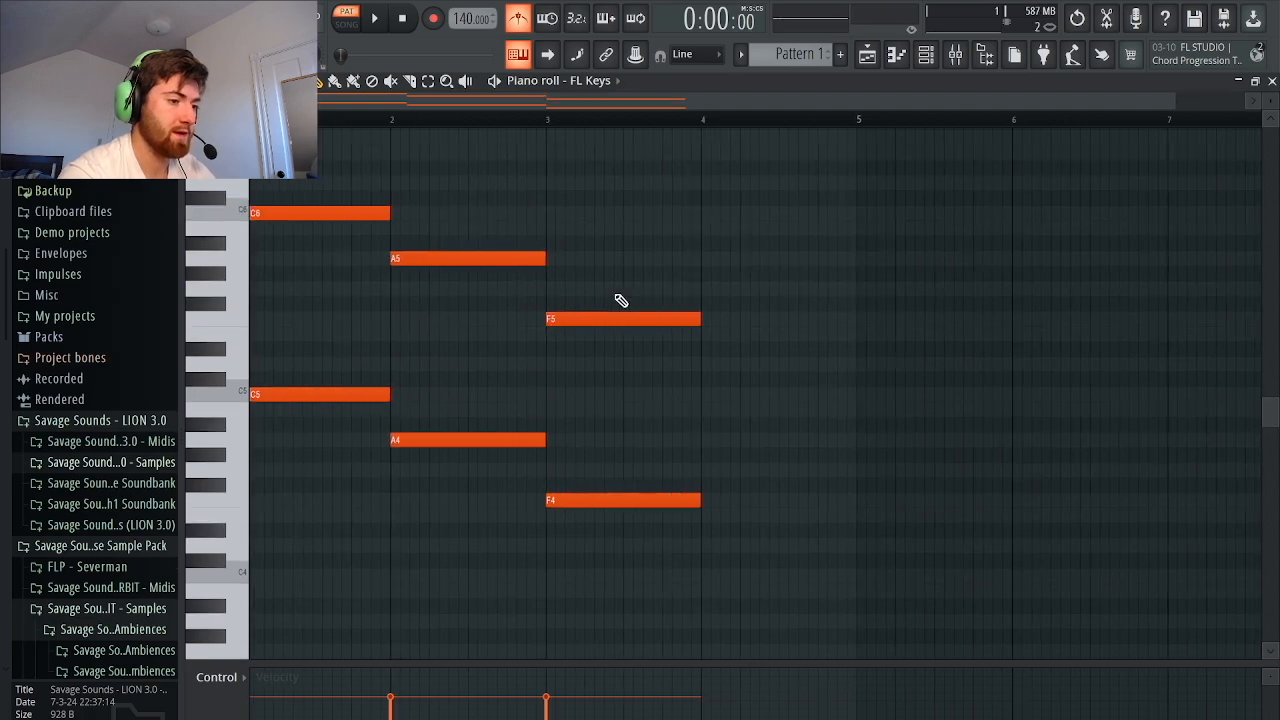
{"action": "scroll", "coordinate": [616, 295], "scroll_direction": "left", "scroll_amount": 1}
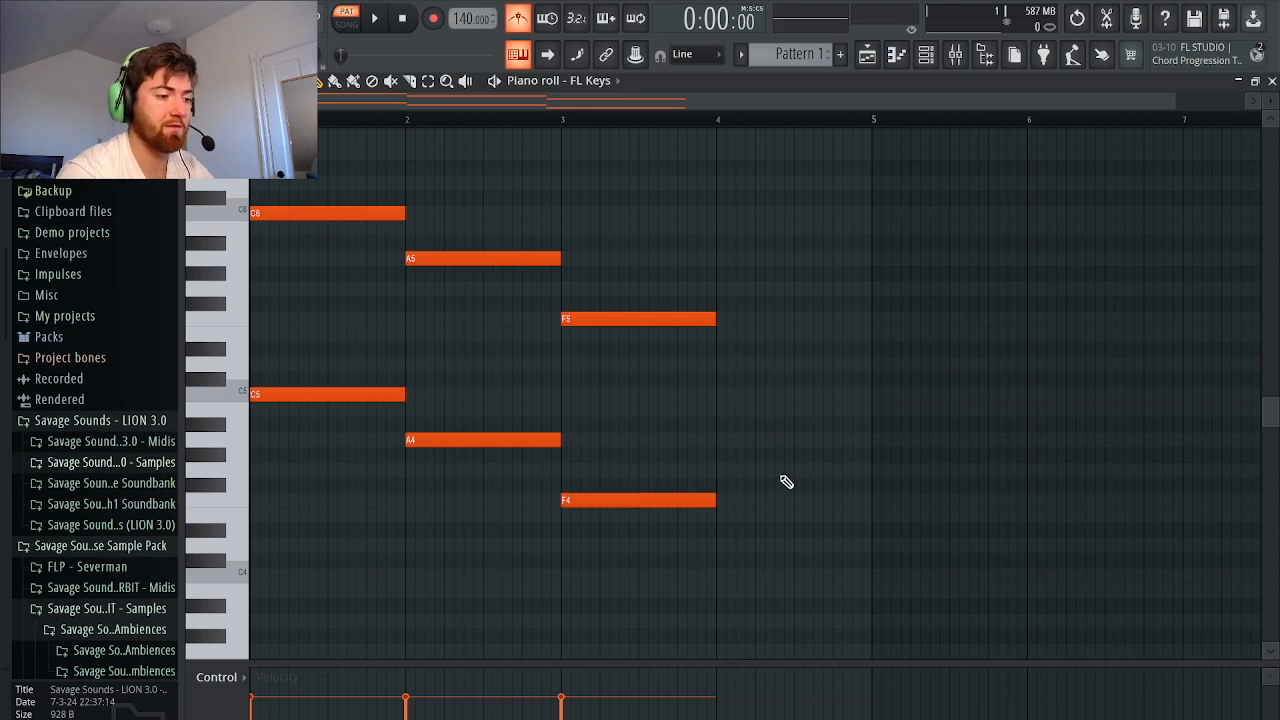
{"action": "left_click", "coordinate": [718, 470]}
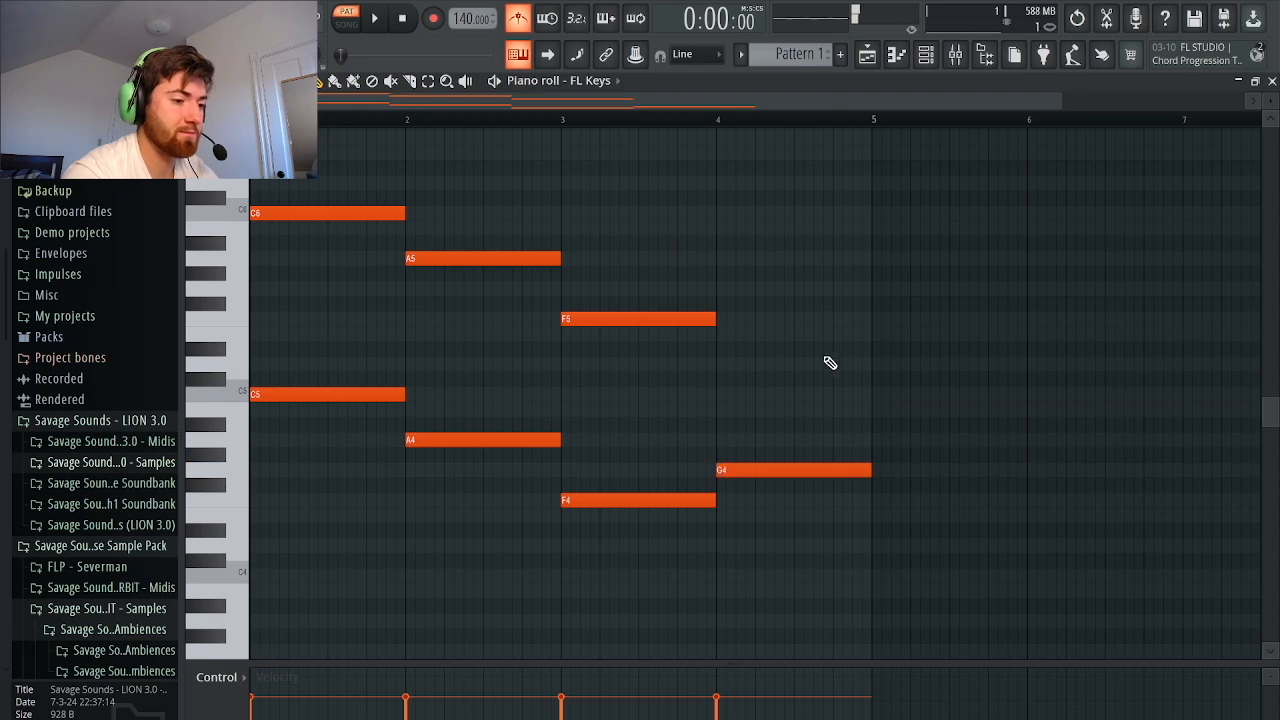
{"action": "left_click", "coordinate": [714, 288]}
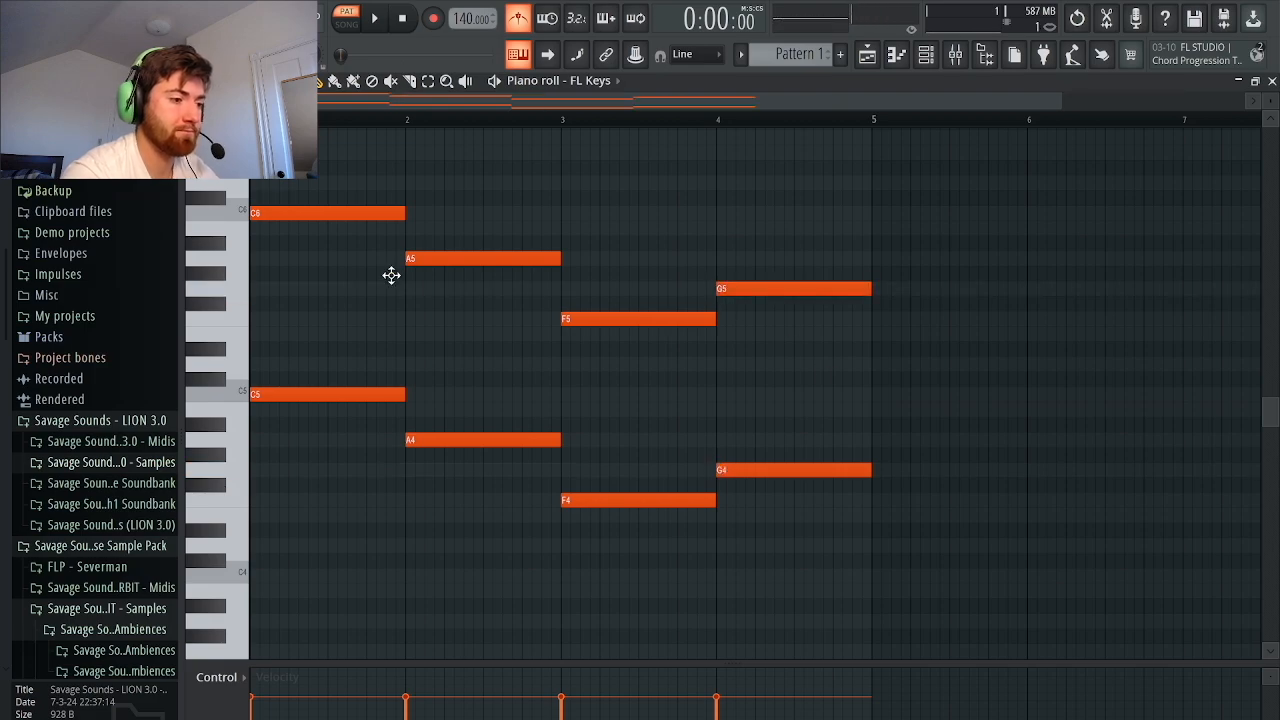
{"action": "scroll", "coordinate": [391, 275], "scroll_direction": "up", "scroll_amount": 1}
{"action": "scroll", "coordinate": [391, 275], "scroll_direction": "up", "scroll_amount": 2}
{"action": "scroll", "coordinate": [391, 275], "scroll_direction": "down", "scroll_amount": 1}
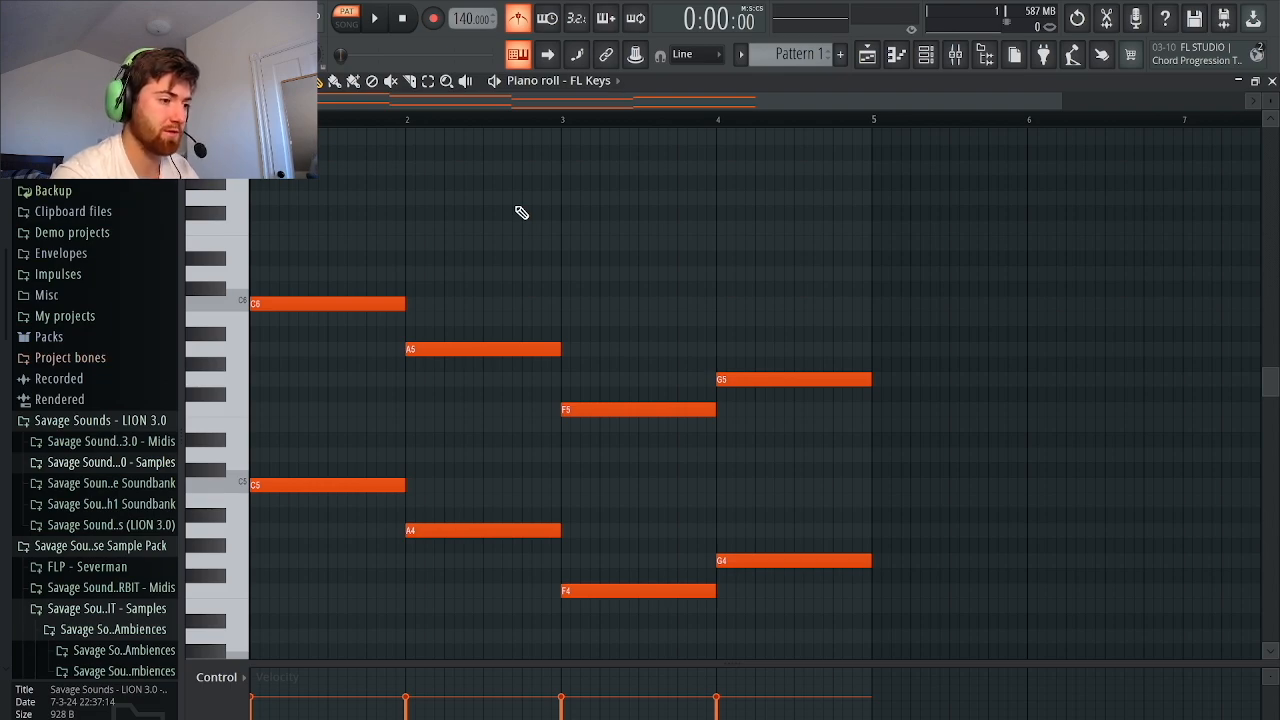
{"action": "key", "text": "space"}
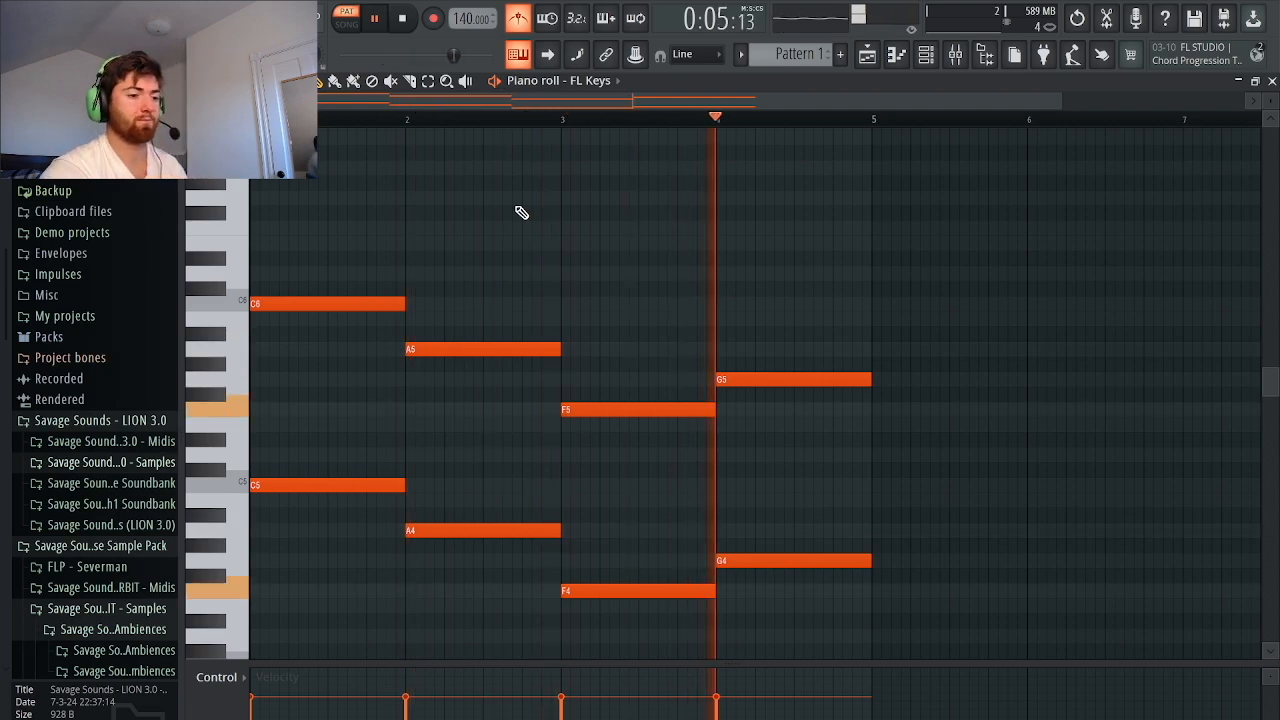
{"action": "key", "text": "space"}
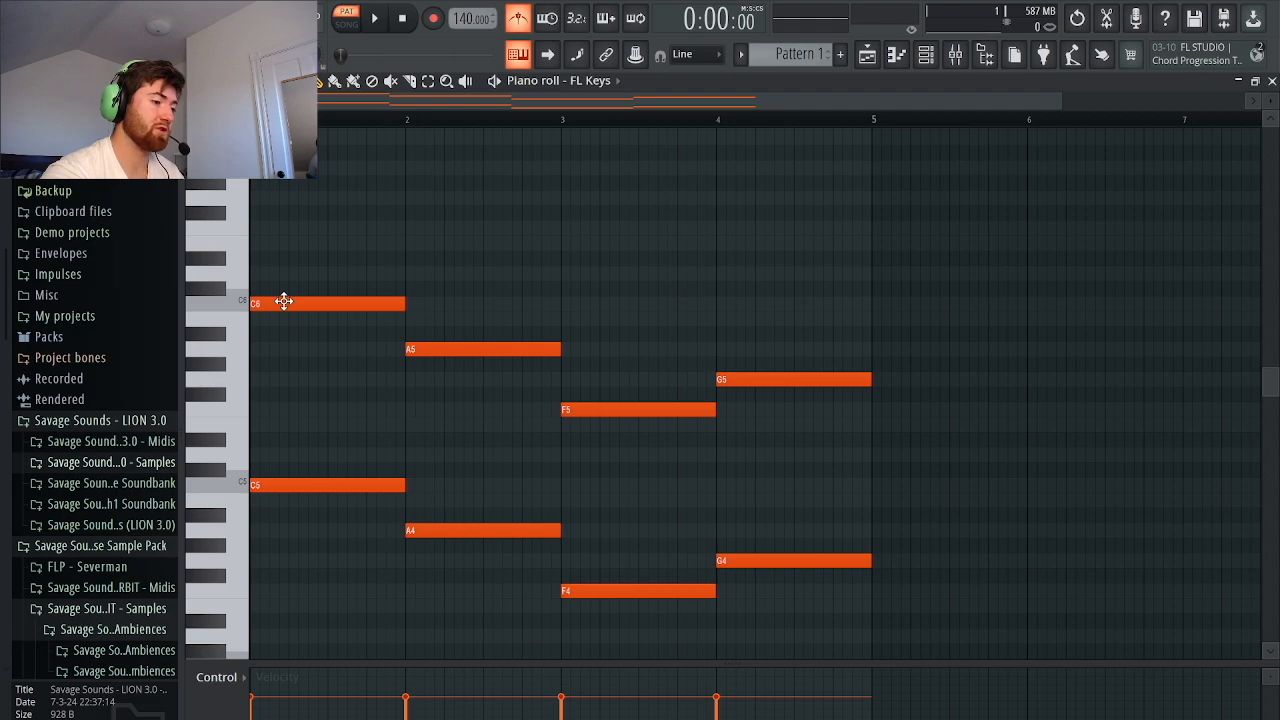
Add the fifth of each chord, G5, E5, C5 and D5 in bars 1 to 4, and play the pattern
{"action": "left_click", "coordinate": [251, 379]}
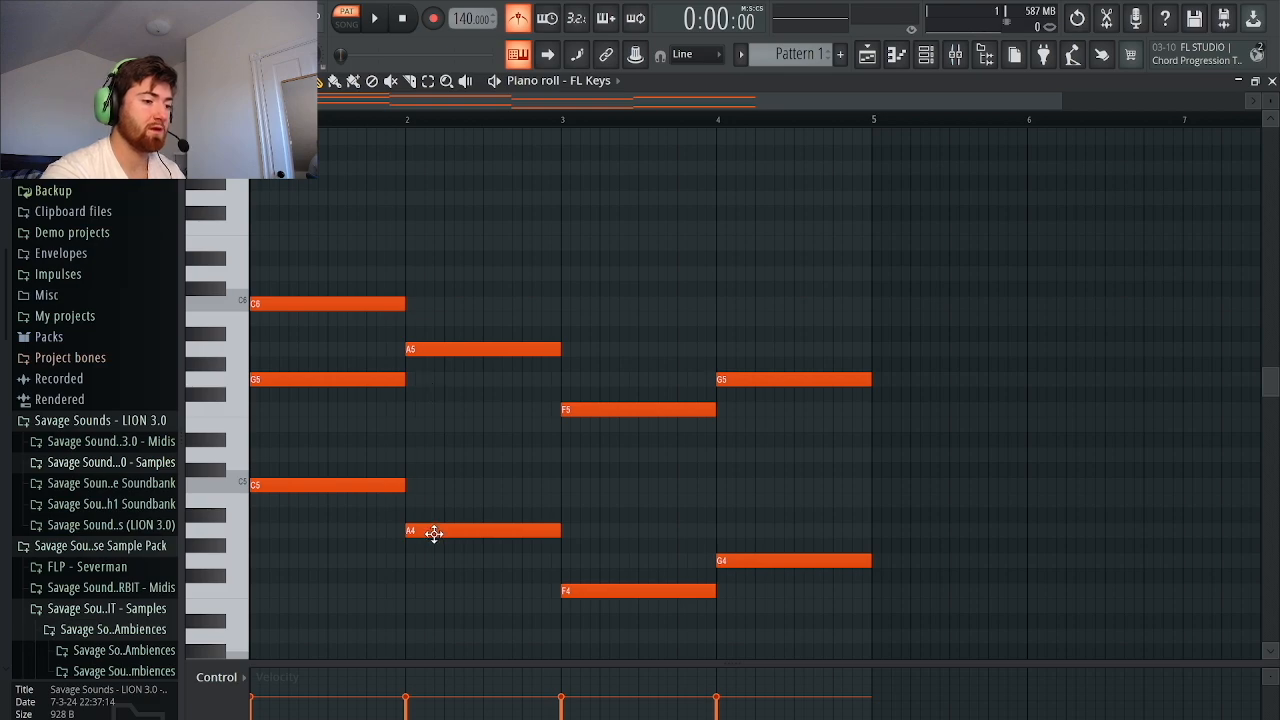
{"action": "left_click", "coordinate": [410, 424]}
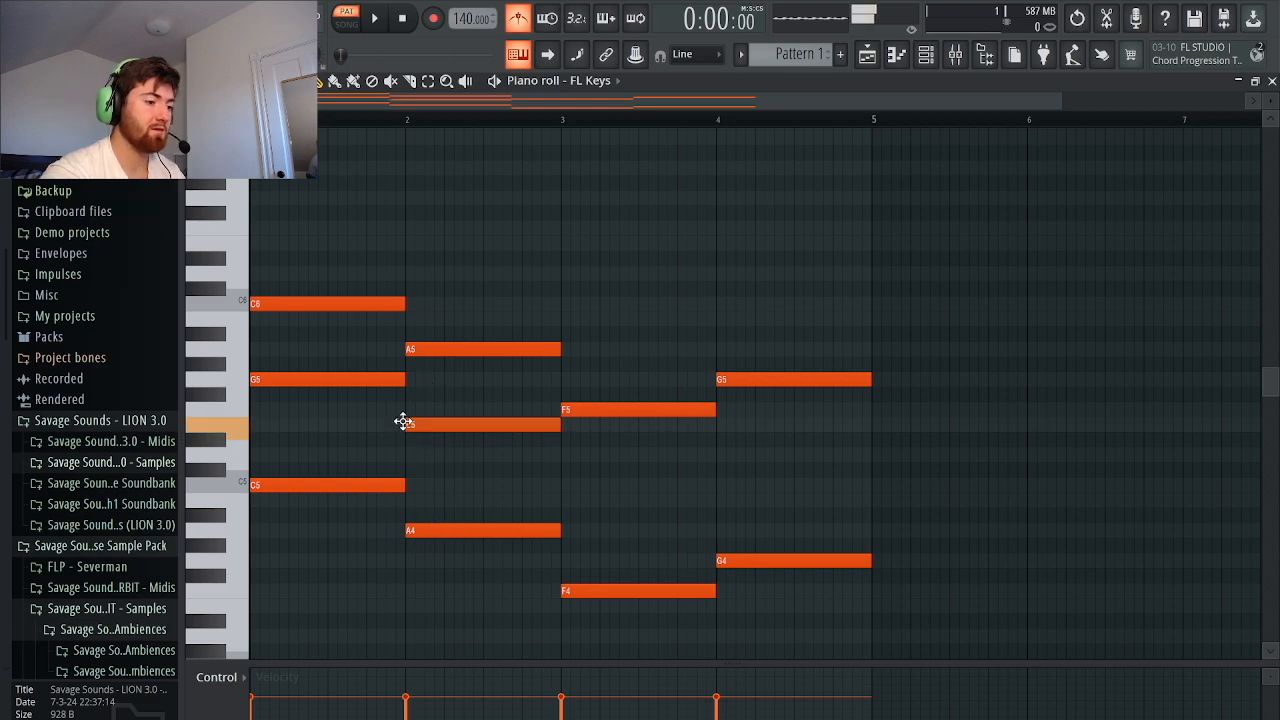
{"action": "left_click", "coordinate": [563, 485]}
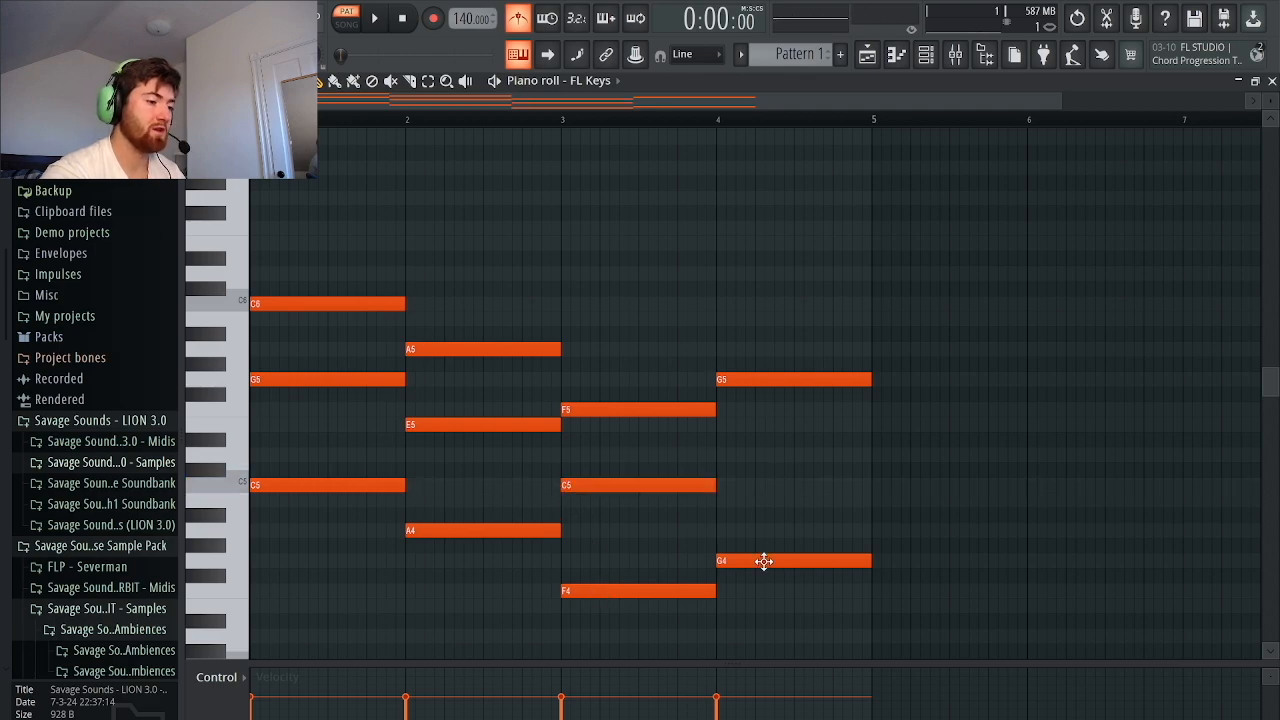
{"action": "left_click", "coordinate": [720, 456]}
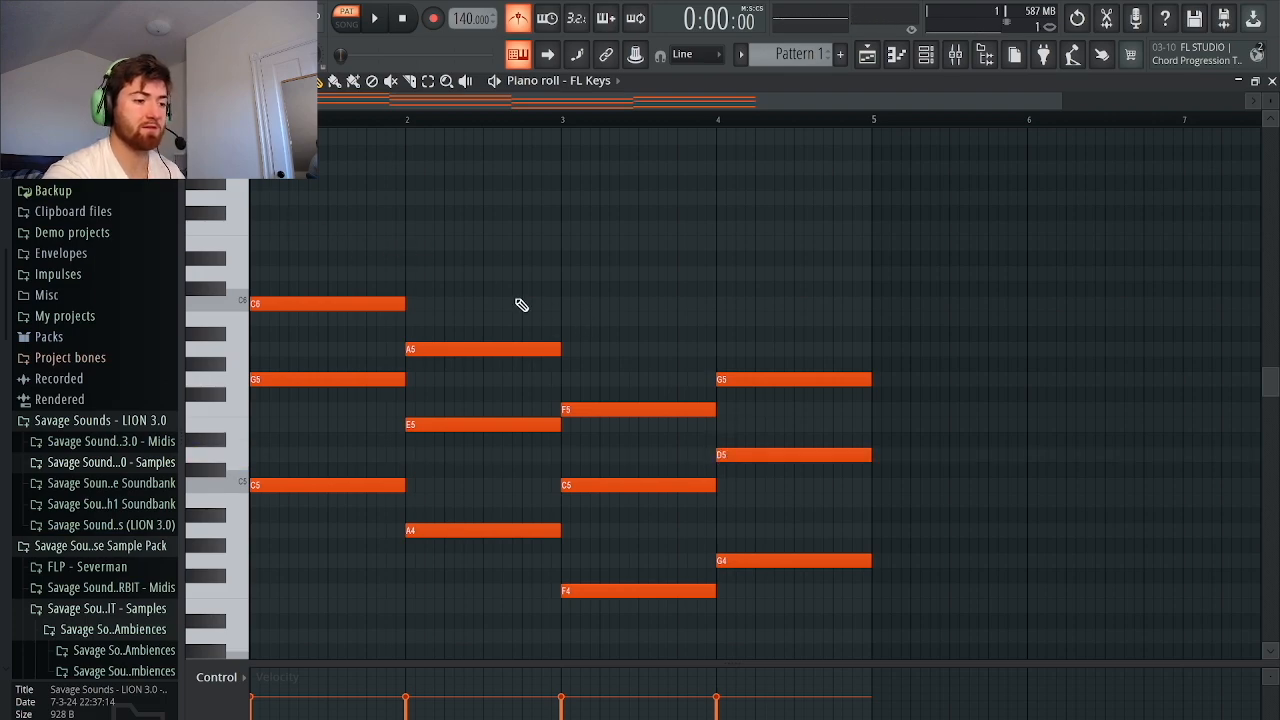
{"action": "key", "text": "space"}
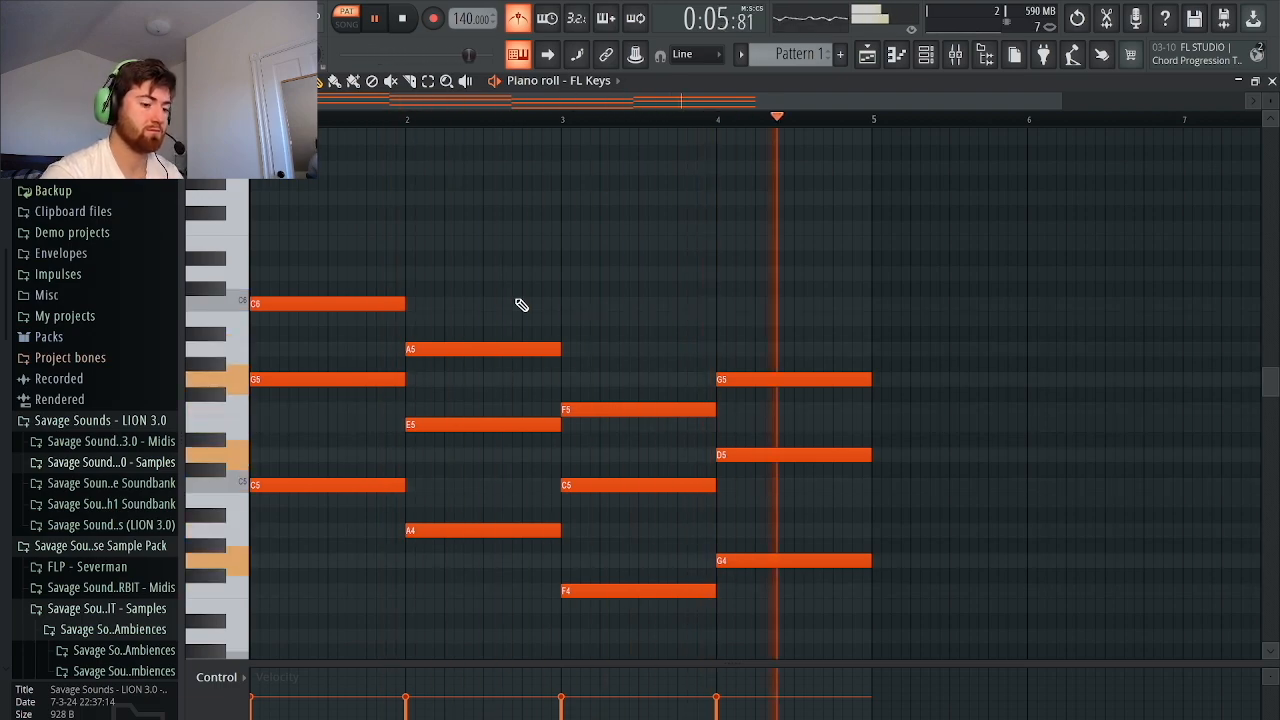
{"action": "key", "text": "space"}
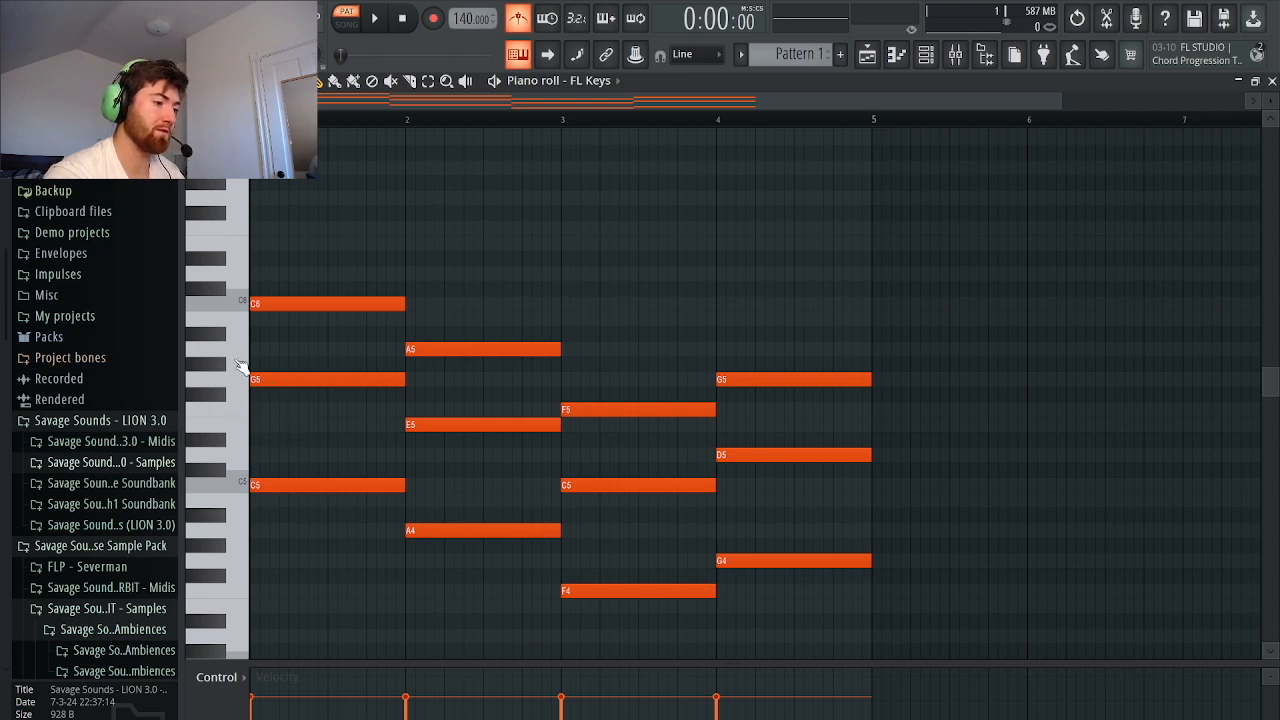
Add the third of each chord, E5, C5, A4 and B4 in bars 1 to 4, and play the pattern
{"action": "left_click", "coordinate": [252, 425]}
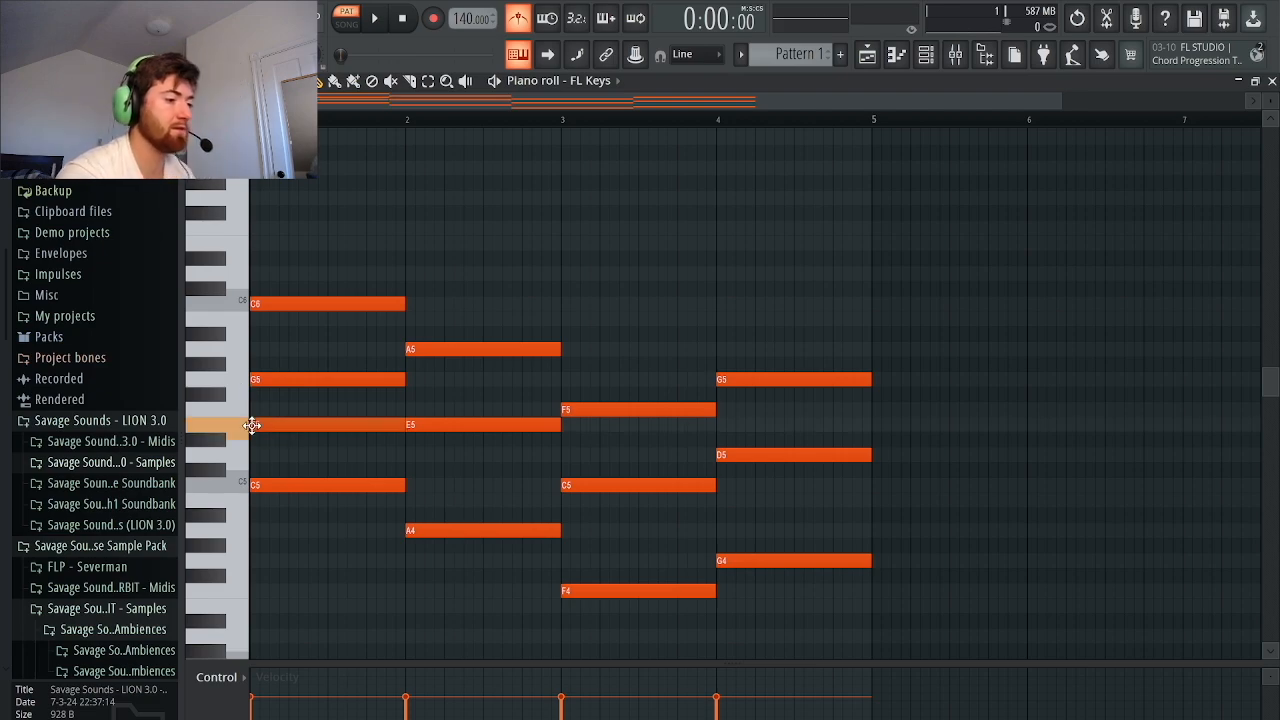
{"action": "left_click", "coordinate": [245, 482]}
{"action": "left_click", "coordinate": [240, 467]}
{"action": "left_click", "coordinate": [242, 428]}
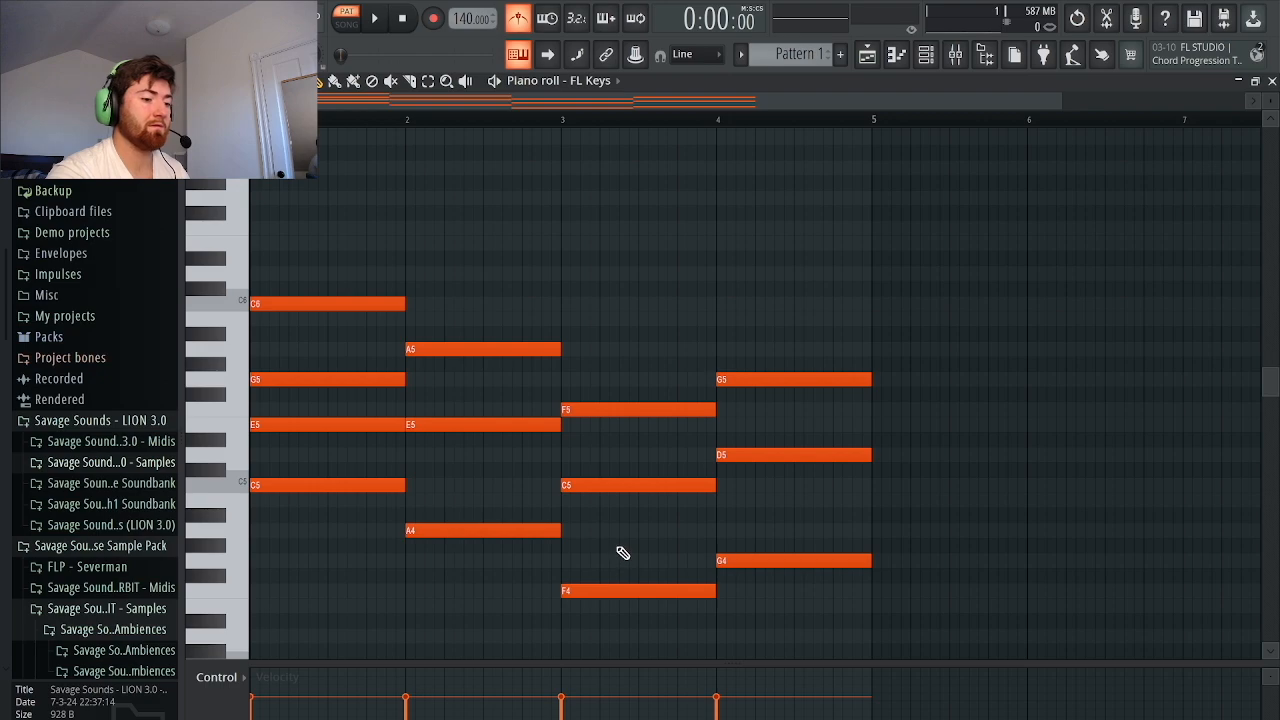
{"action": "left_click", "coordinate": [414, 485]}
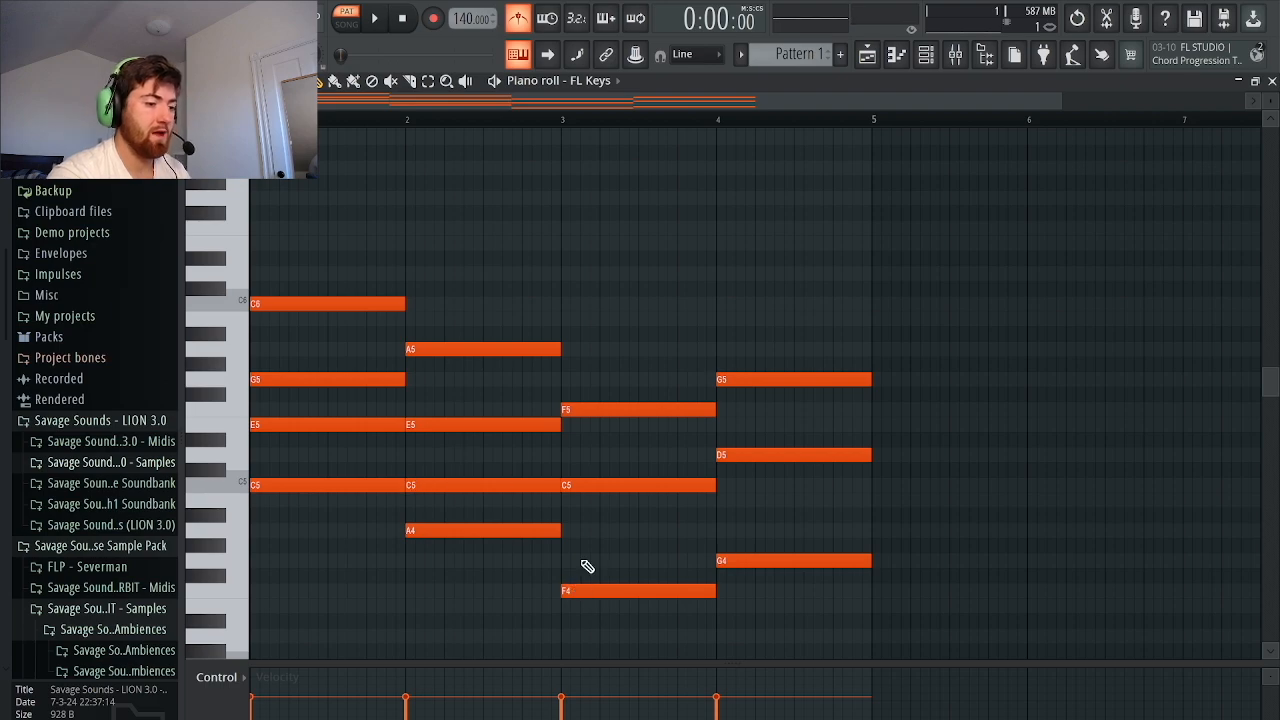
{"action": "left_click", "coordinate": [563, 531]}
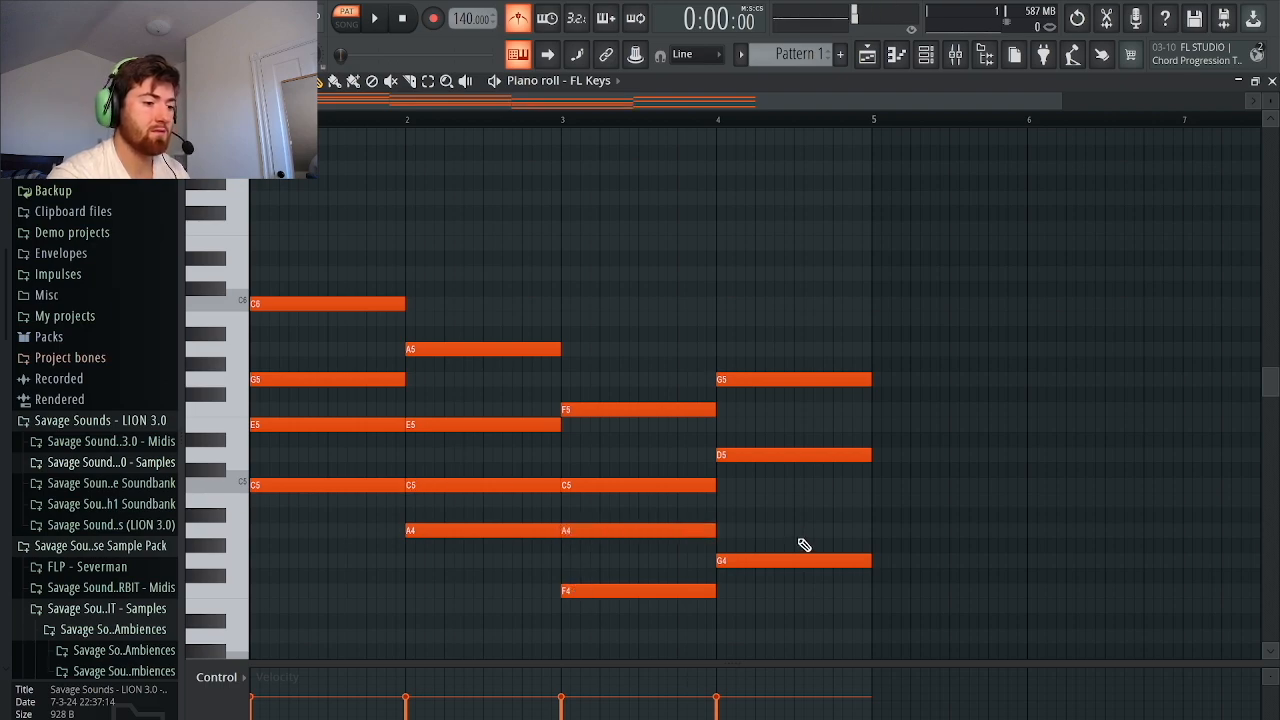
{"action": "left_click", "coordinate": [721, 501]}
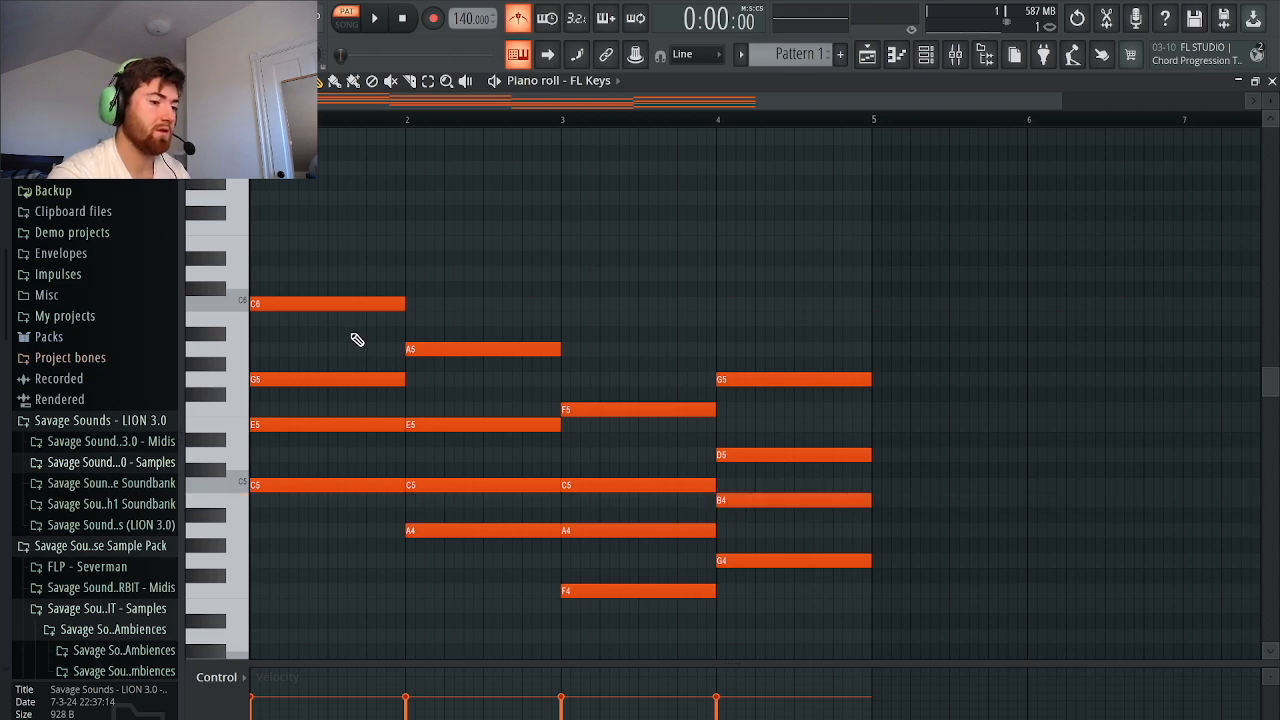
{"action": "key", "text": "space"}
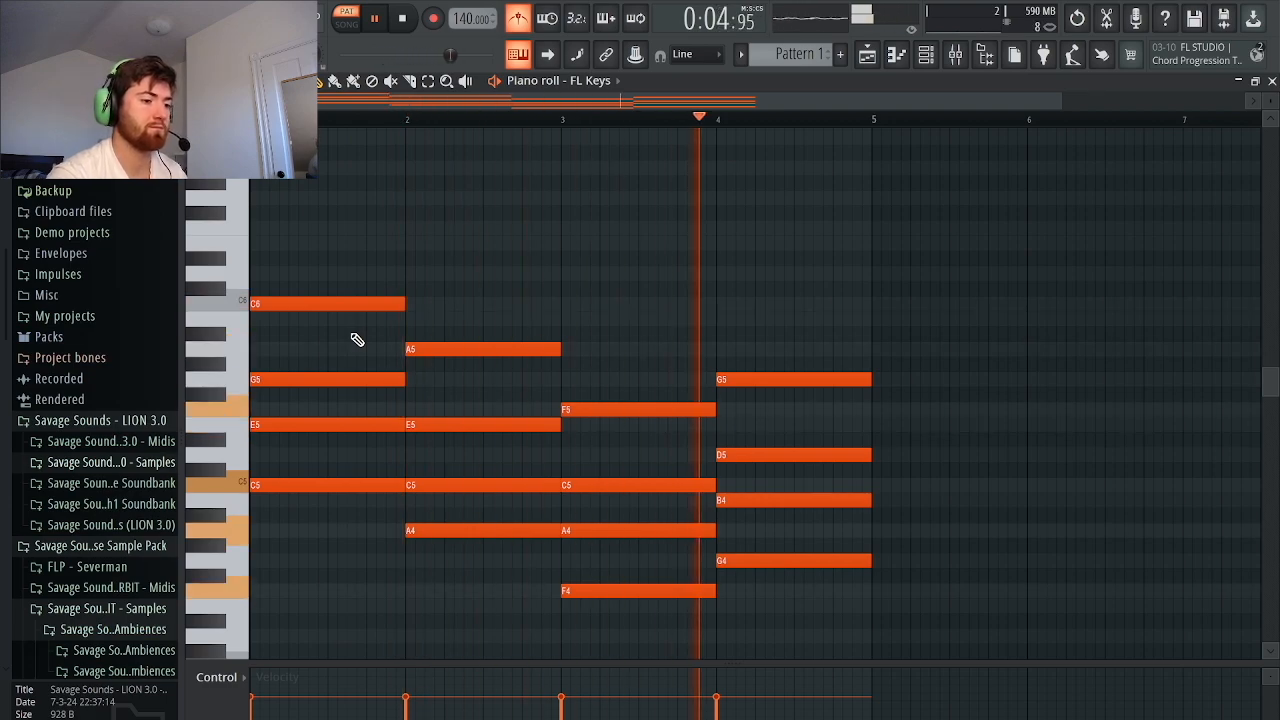
{"action": "key", "text": "space"}
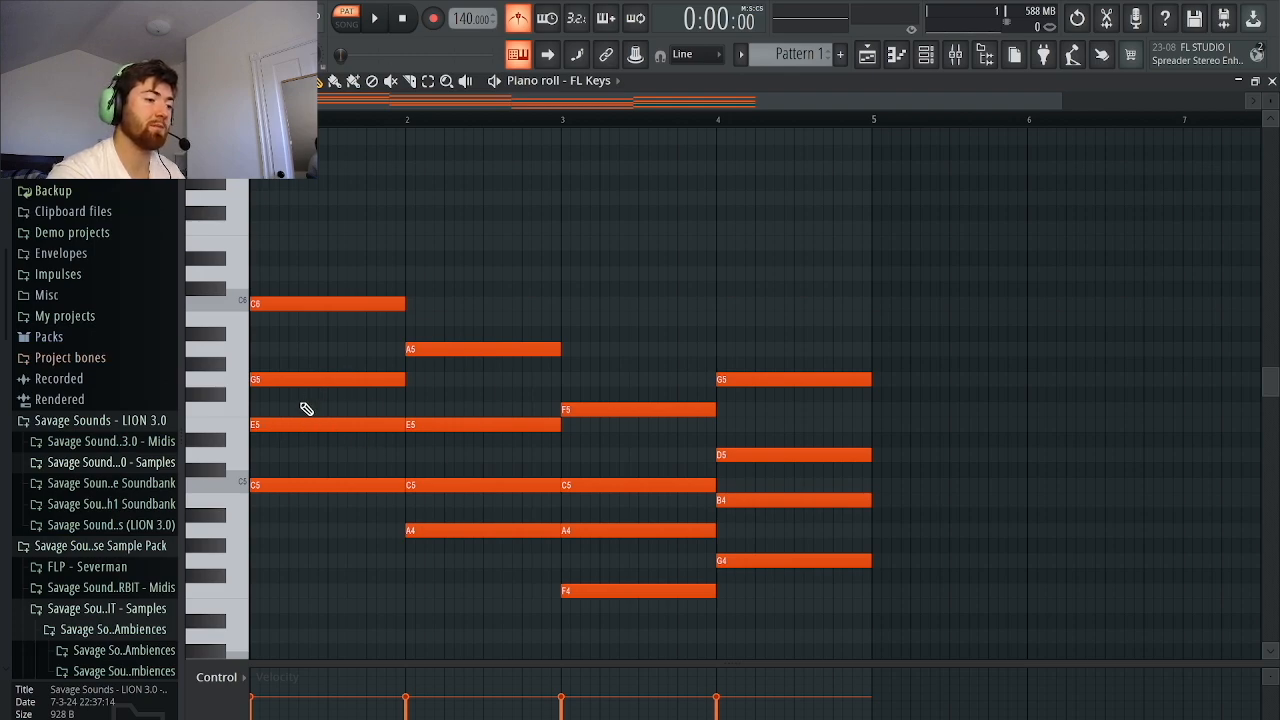
Move the thirds up one octave to E6, C6, A5 and B5, and play the pattern
{"action": "left_click_drag", "start_coordinate": [283, 422], "coordinate": [276, 238]}
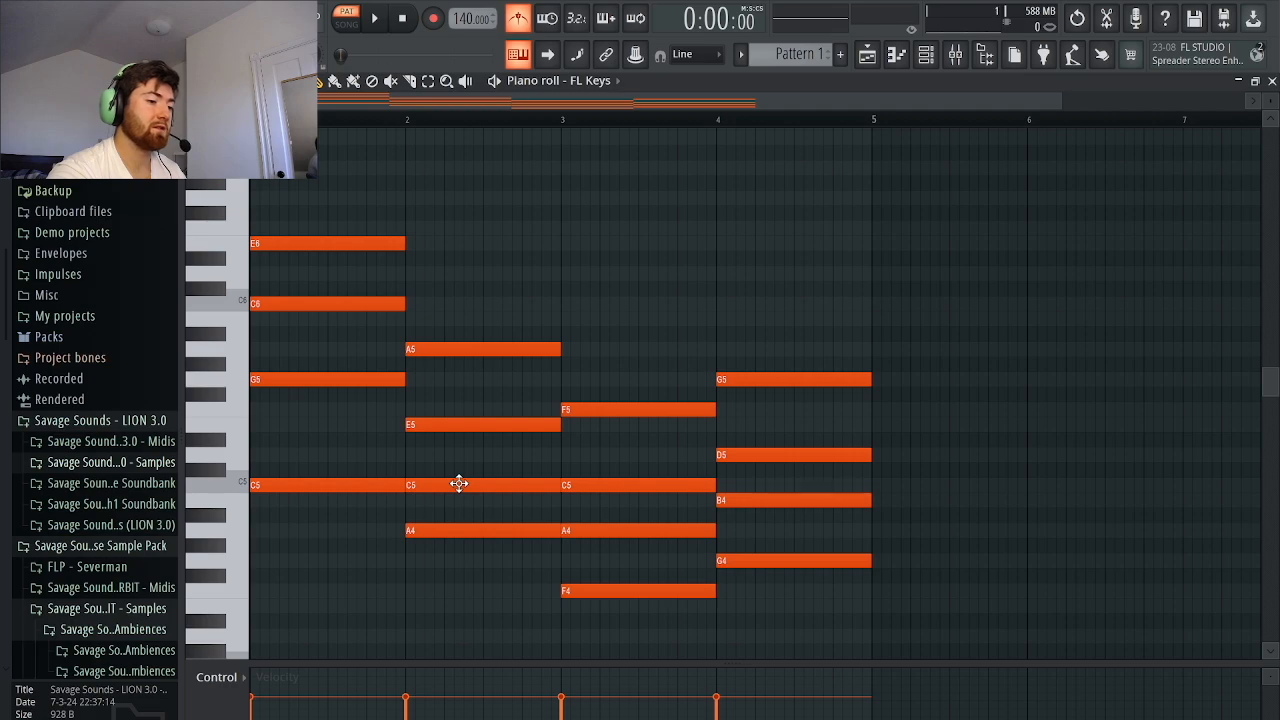
{"action": "left_click_drag", "start_coordinate": [459, 484], "coordinate": [458, 300]}
{"action": "left_click_drag", "start_coordinate": [609, 530], "coordinate": [612, 349]}
{"action": "left_click_drag", "start_coordinate": [771, 500], "coordinate": [769, 318]}
{"action": "scroll", "coordinate": [445, 277], "scroll_direction": "up", "scroll_amount": 3}
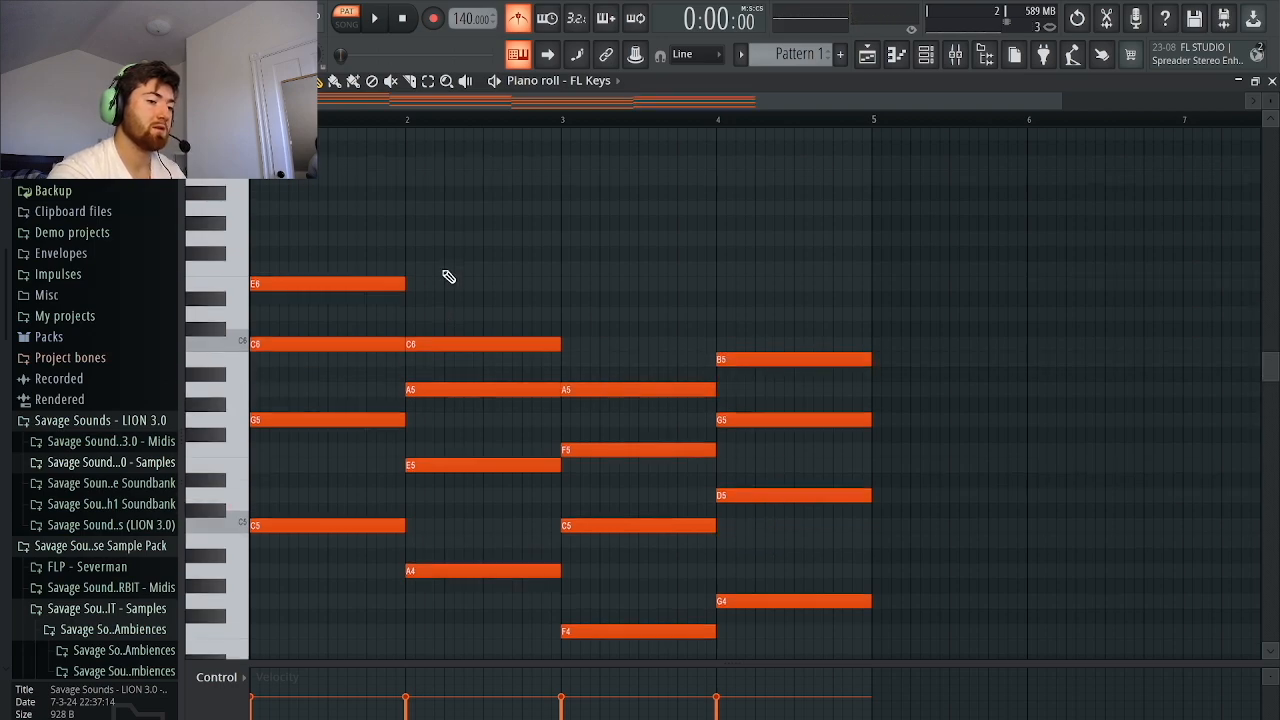
{"action": "scroll", "coordinate": [449, 277], "scroll_direction": "down", "scroll_amount": 3}
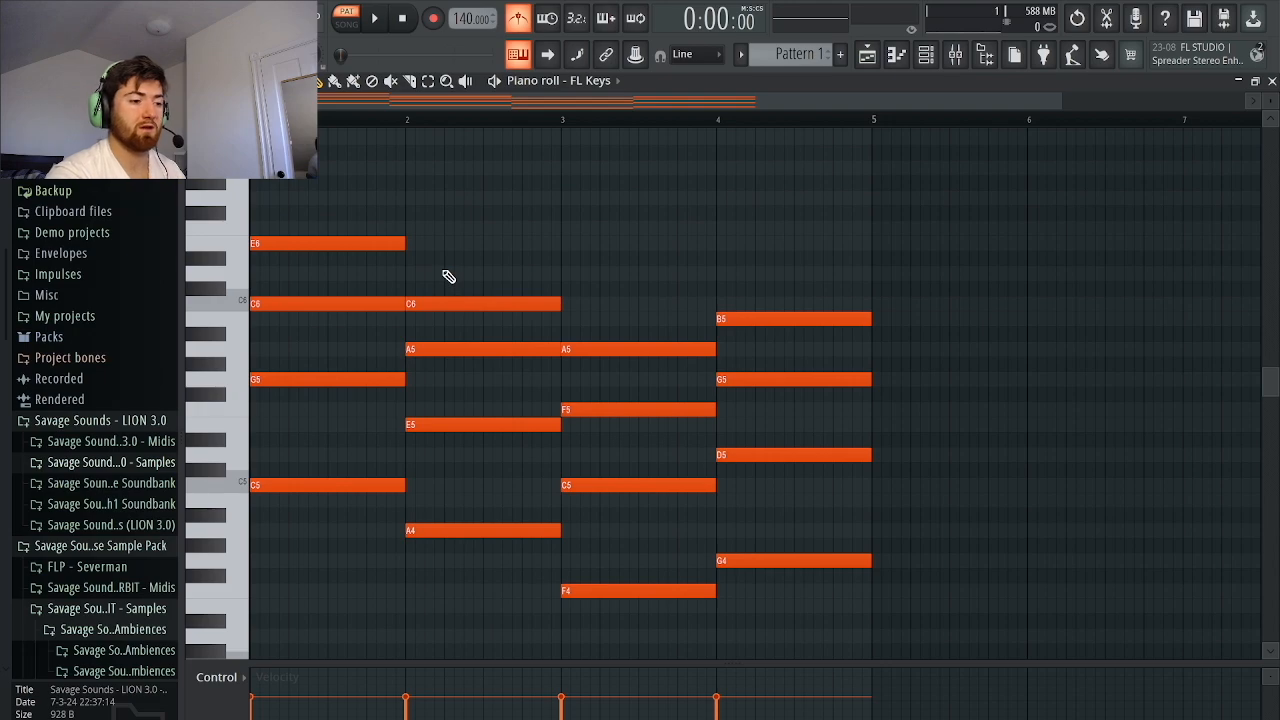
{"action": "key", "text": "space"}
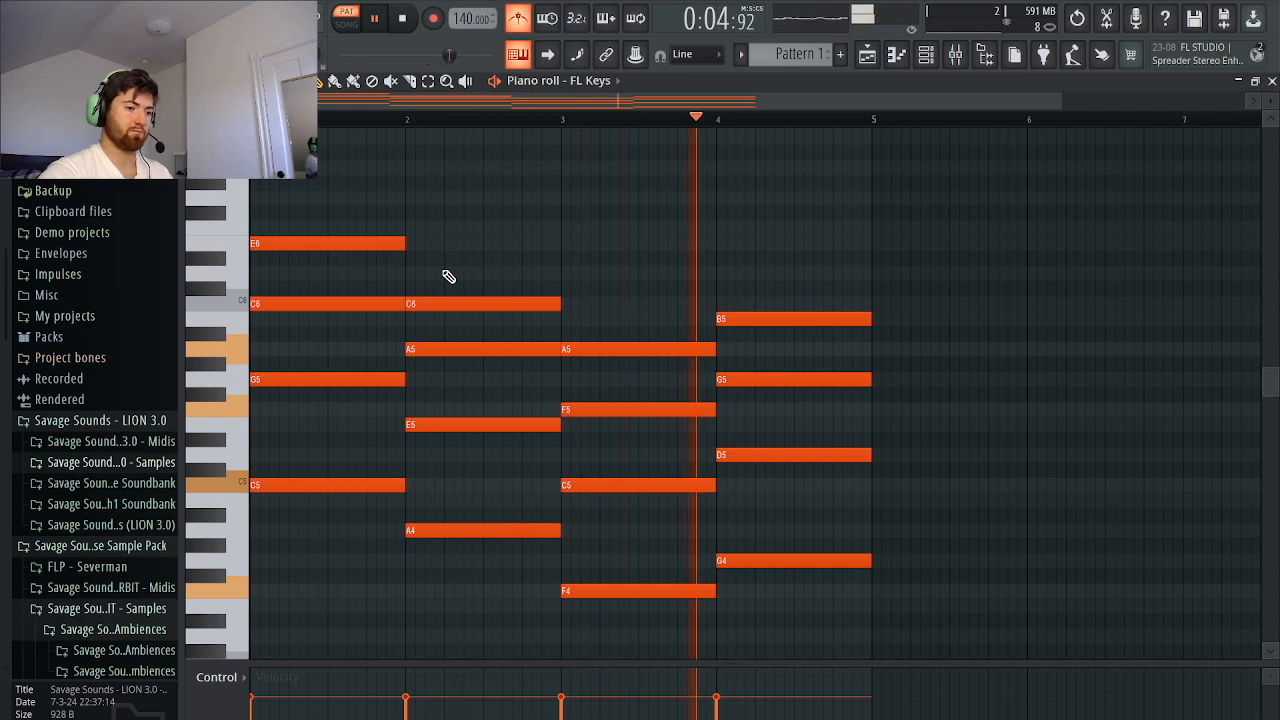
{"action": "key", "text": "space"}
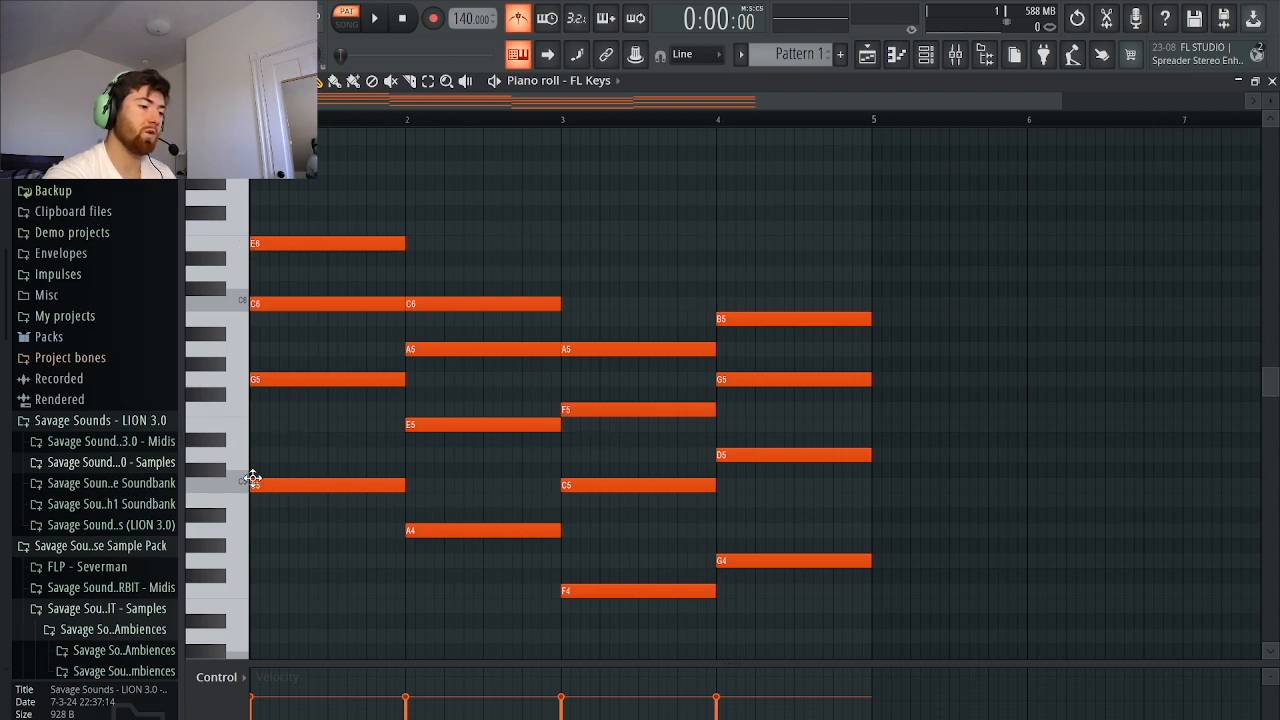
Extend the upper chord notes with one-bar E6 notes in bars 2, 3 and 4 and a C6 note in bar 3
{"action": "left_click", "coordinate": [410, 243]}
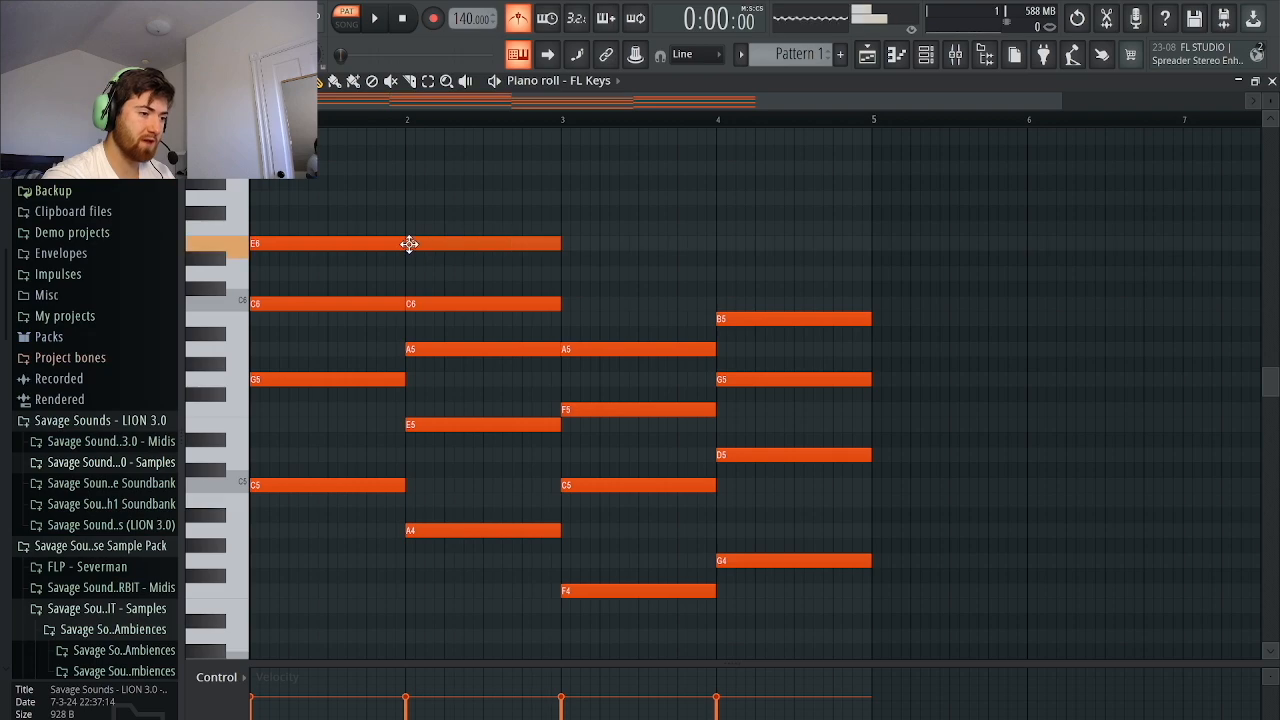
{"action": "left_click", "coordinate": [566, 244]}
{"action": "left_click", "coordinate": [721, 244]}
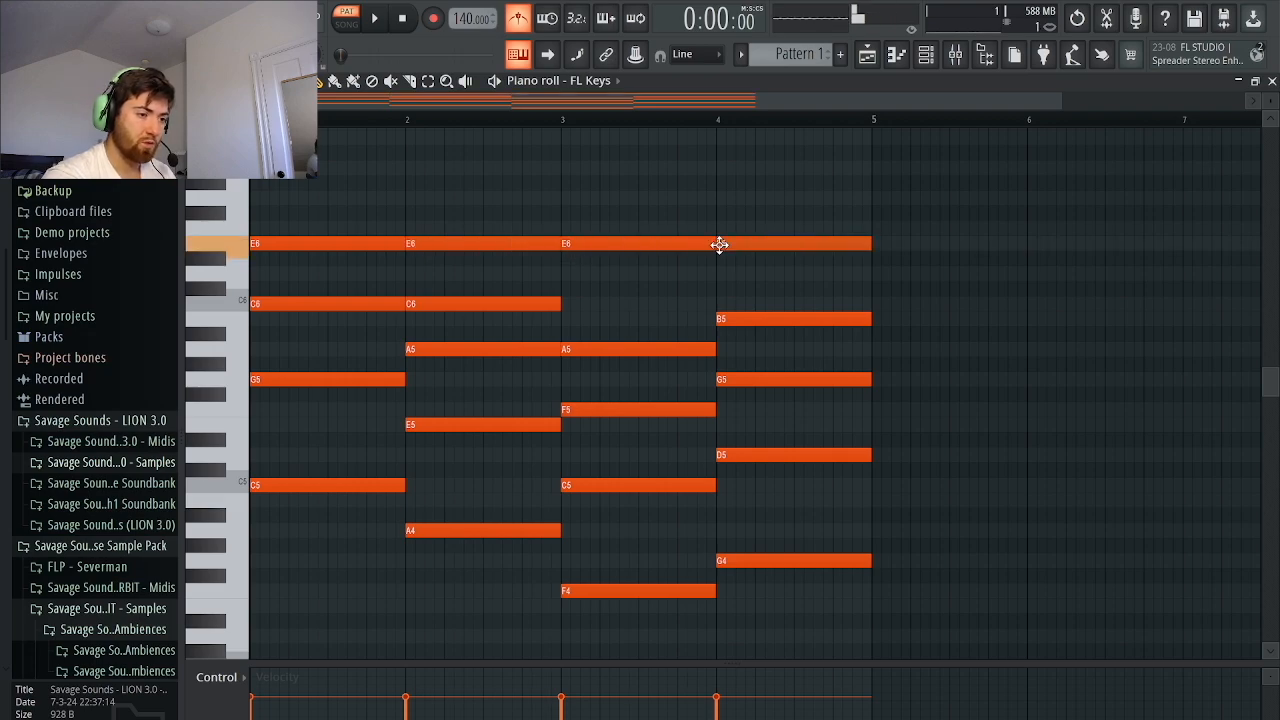
{"action": "left_click", "coordinate": [566, 303]}
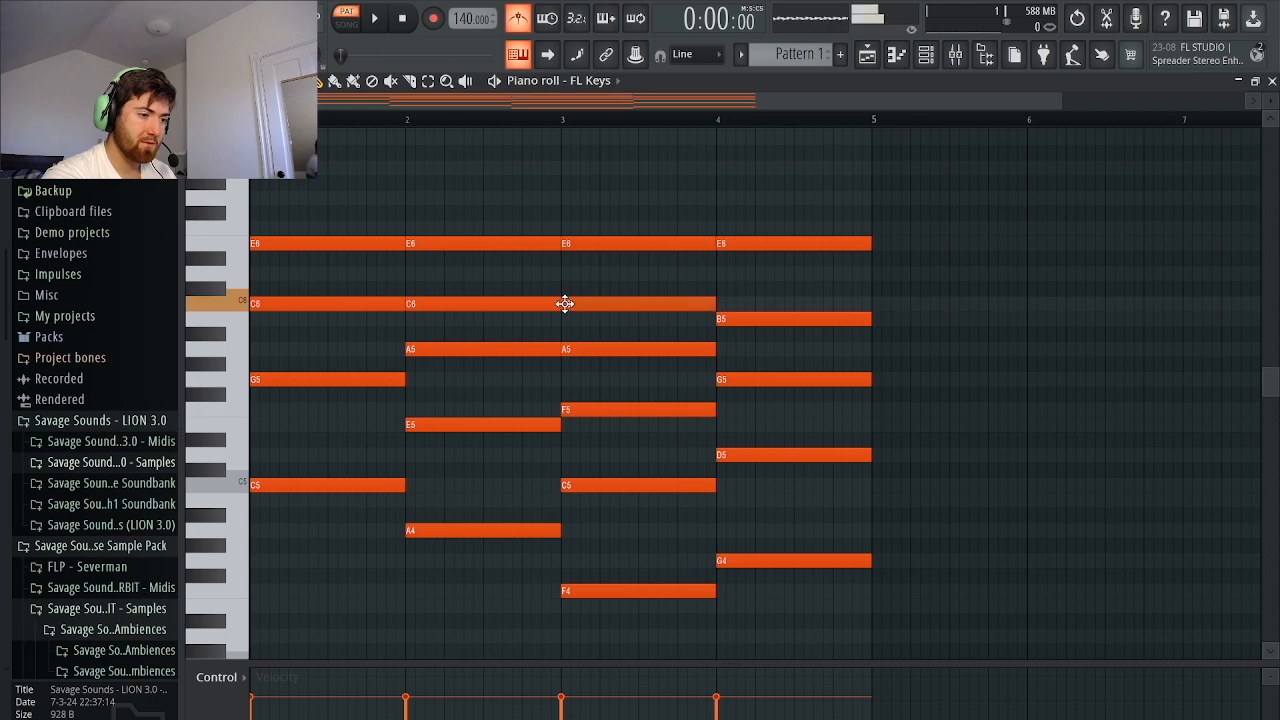
Add a one-bar E5 note to the C chord in bar 1, and play the pattern
{"action": "left_click", "coordinate": [260, 425]}
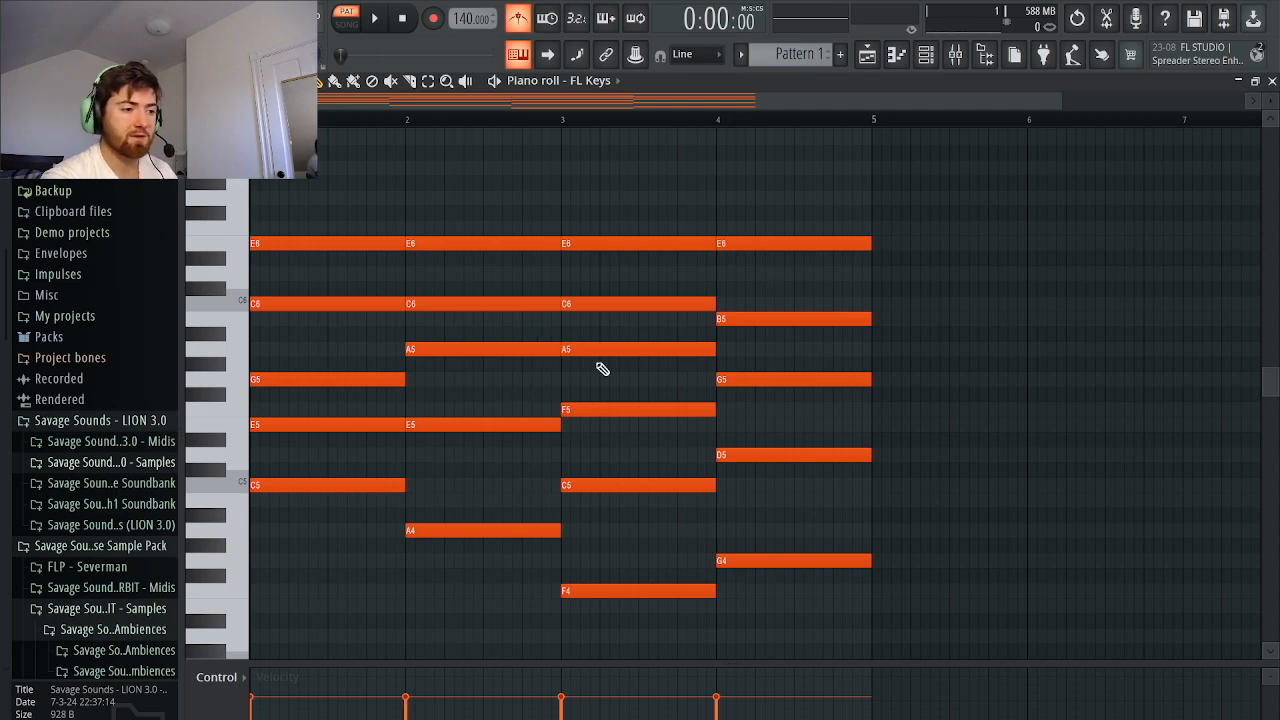
{"action": "key", "text": "space"}
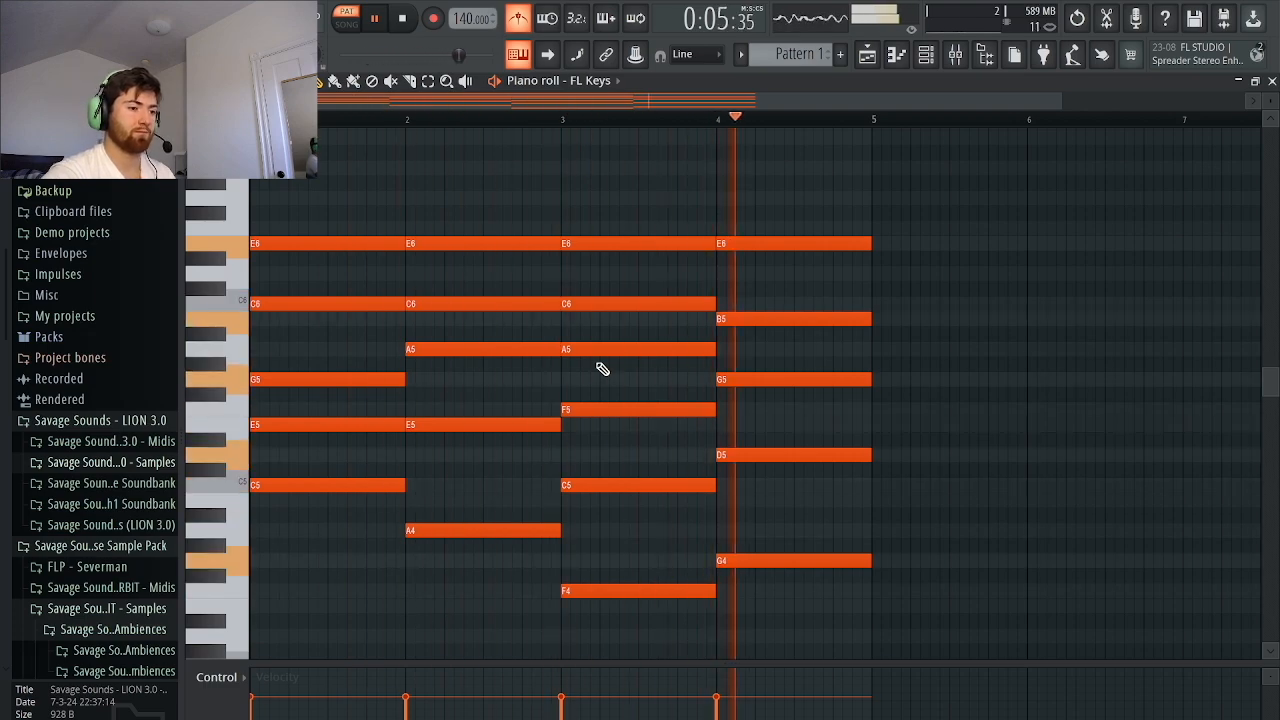
{"action": "key", "text": "space"}
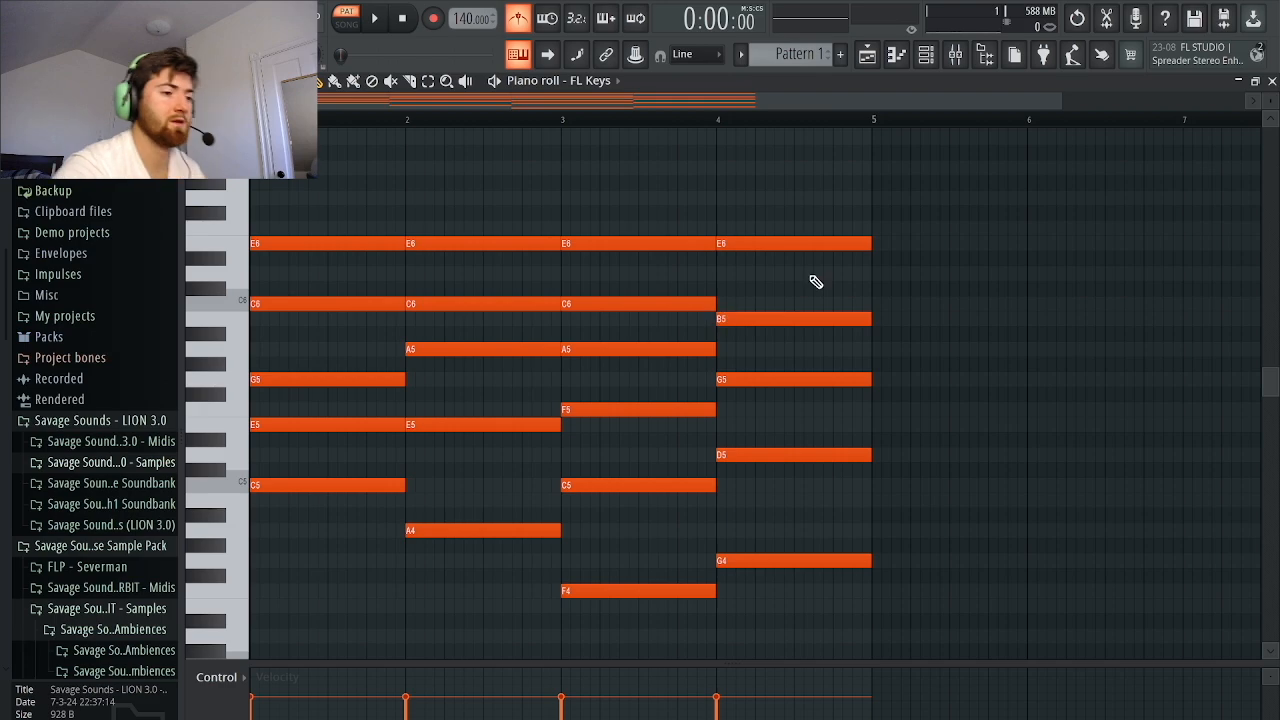
Build a one-bar D minor chord from D4, F4 and A4 in bar 1 of the empty Pattern 2, and play it
{"action": "scroll", "coordinate": [760, 220], "scroll_direction": "down", "scroll_amount": 3}
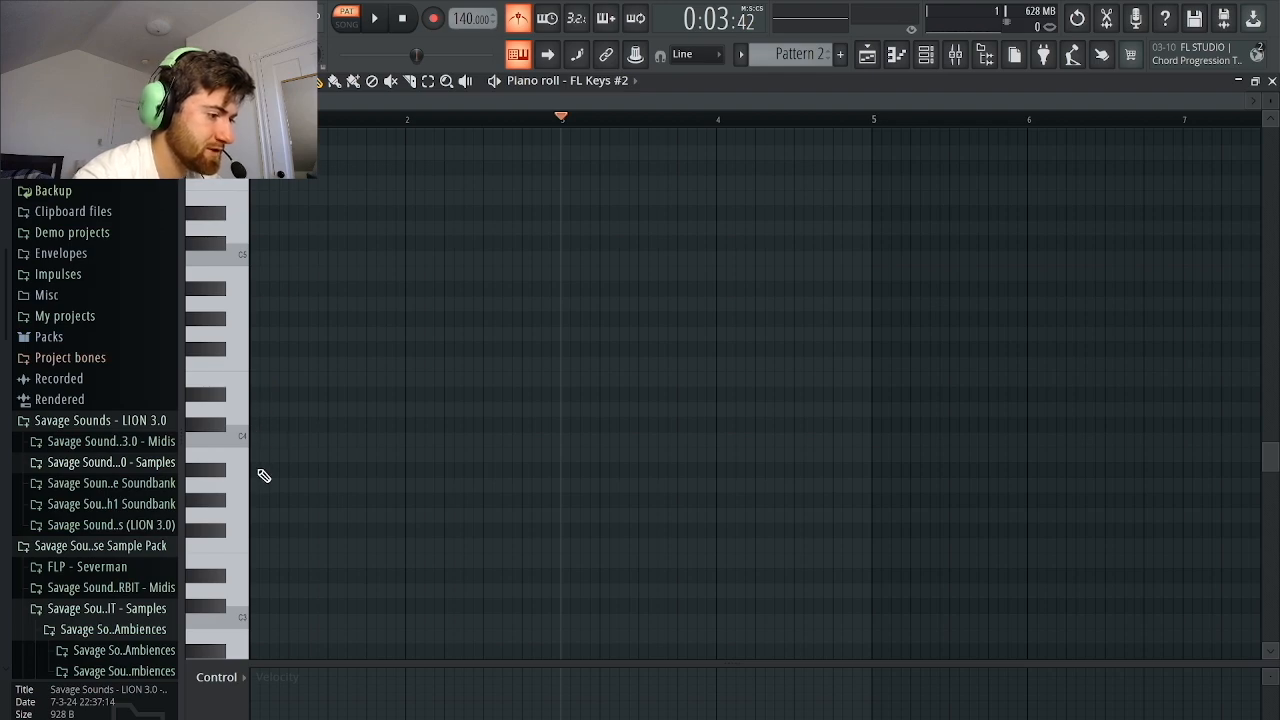
{"action": "scroll", "coordinate": [267, 421], "scroll_direction": "up", "scroll_amount": 2}
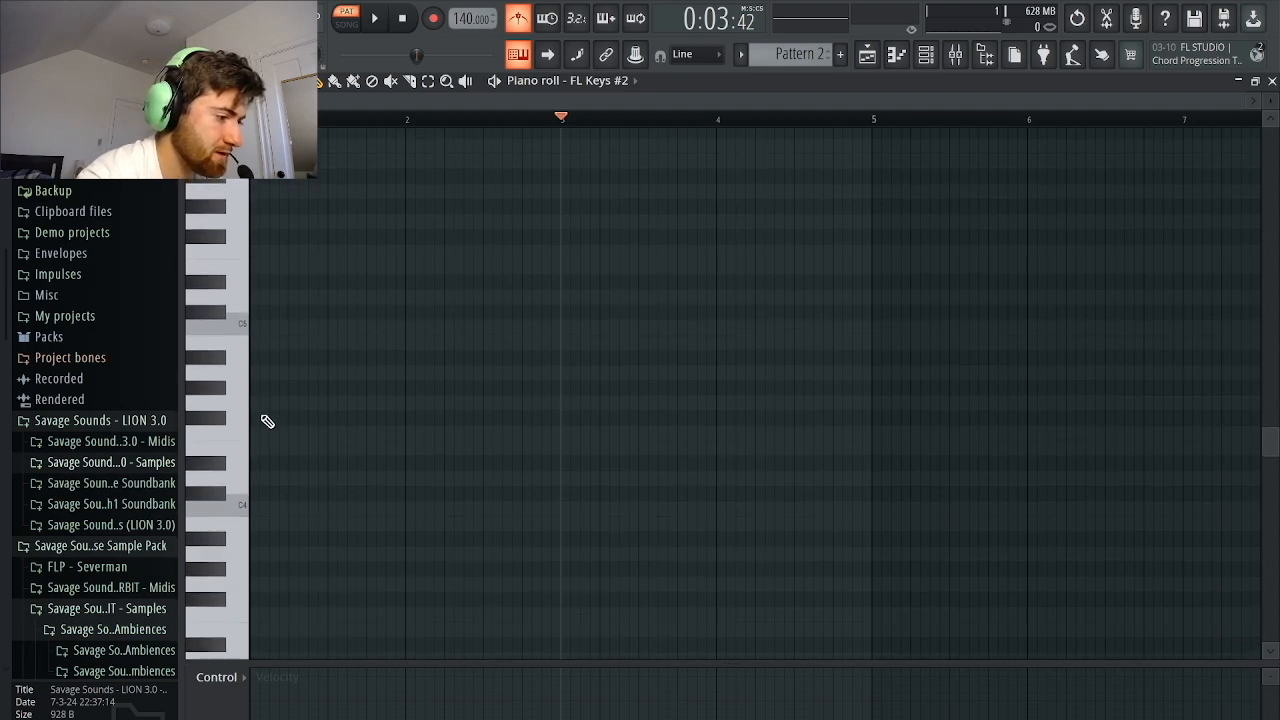
{"action": "scroll", "coordinate": [267, 421], "scroll_direction": "down", "scroll_amount": 1}
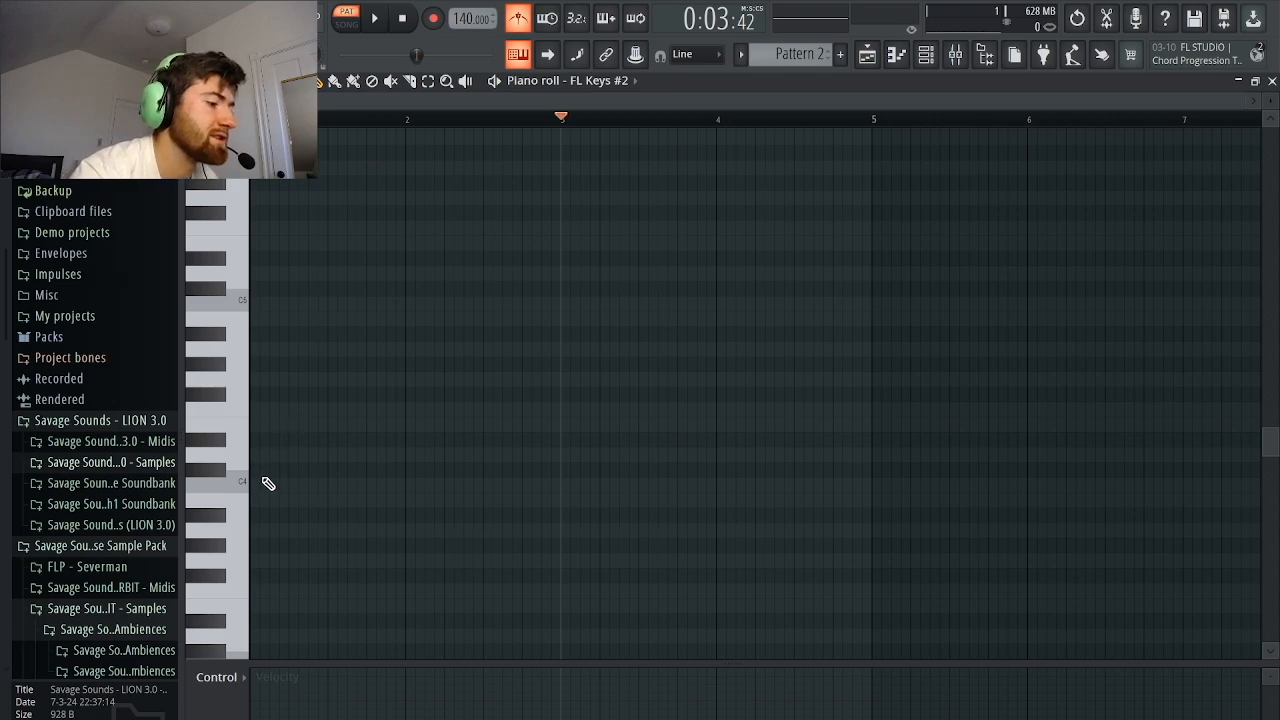
{"action": "mouse_move", "coordinate": [258, 406]}
{"action": "left_mouse_down"}
{"action": "mouse_move", "coordinate": [251, 397]}
{"action": "mouse_move", "coordinate": [254, 414]}
{"action": "mouse_move", "coordinate": [278, 409]}
{"action": "mouse_move", "coordinate": [278, 458]}
{"action": "left_mouse_up"}
{"action": "left_click", "coordinate": [256, 410]}
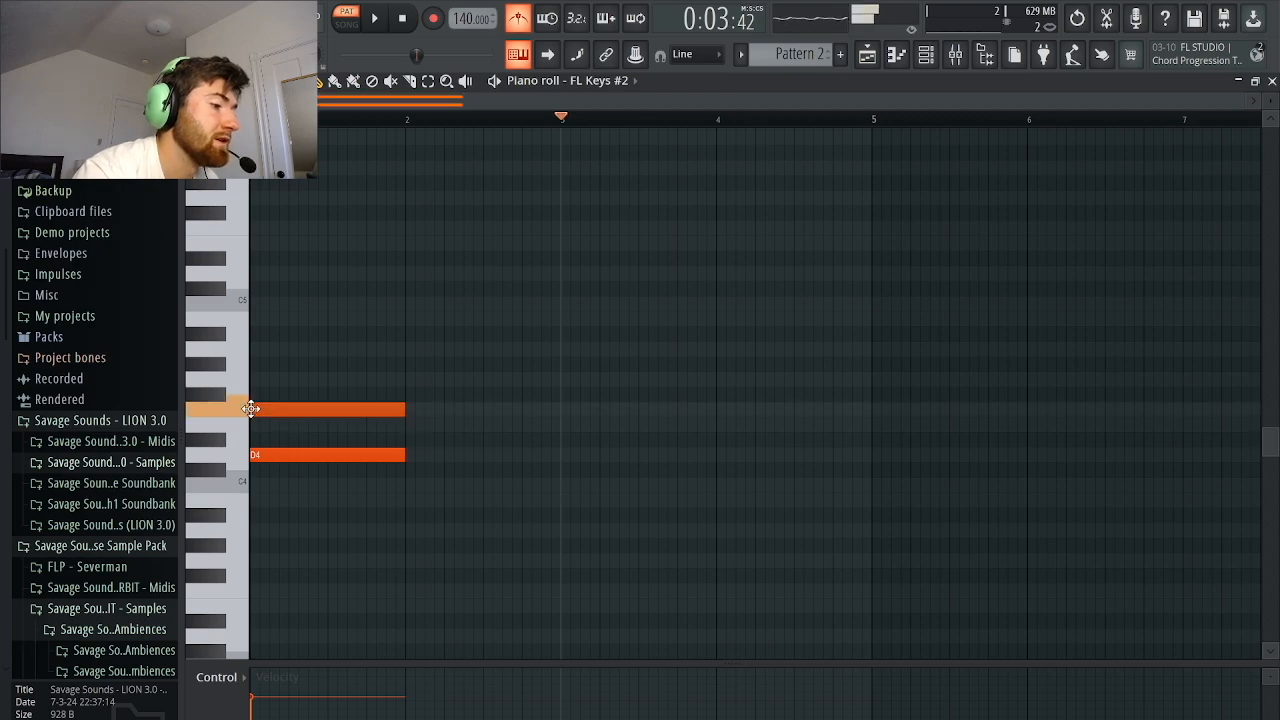
{"action": "left_click", "coordinate": [257, 349]}
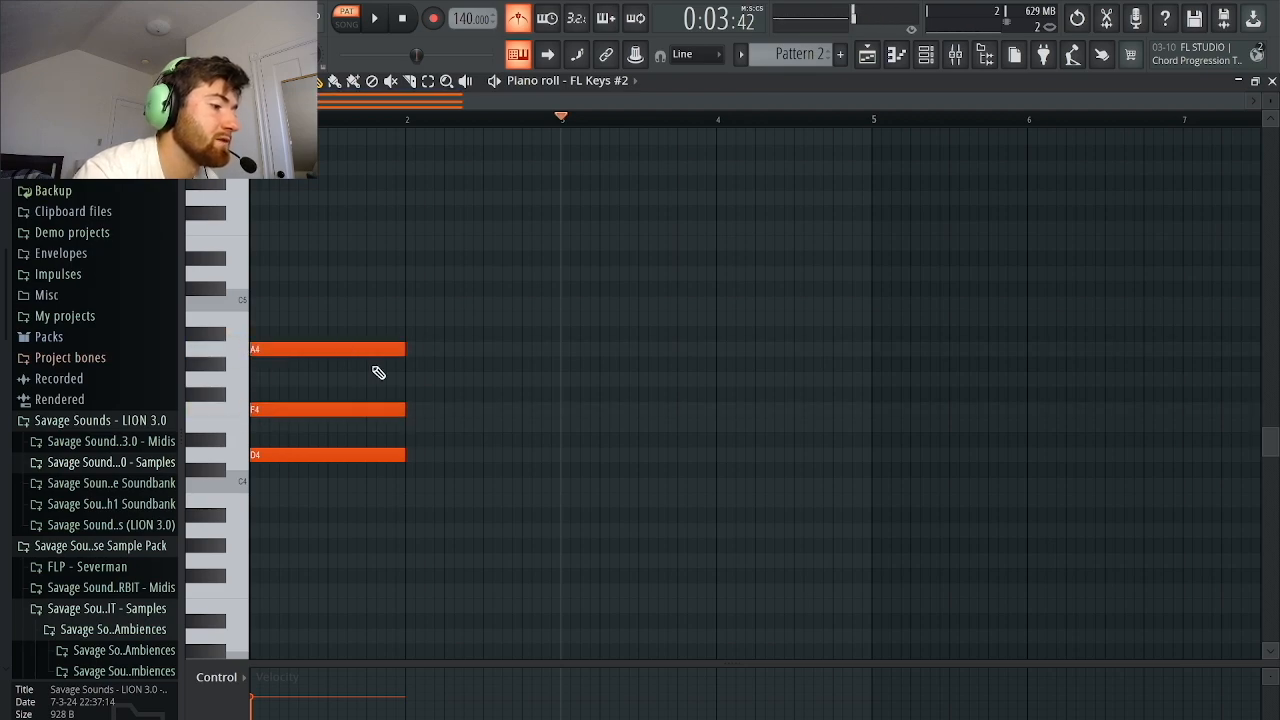
{"action": "scroll", "coordinate": [377, 371], "scroll_direction": "up", "scroll_amount": 1}
{"action": "scroll", "coordinate": [377, 371], "scroll_direction": "down", "scroll_amount": 3}
{"action": "key", "text": "space"}
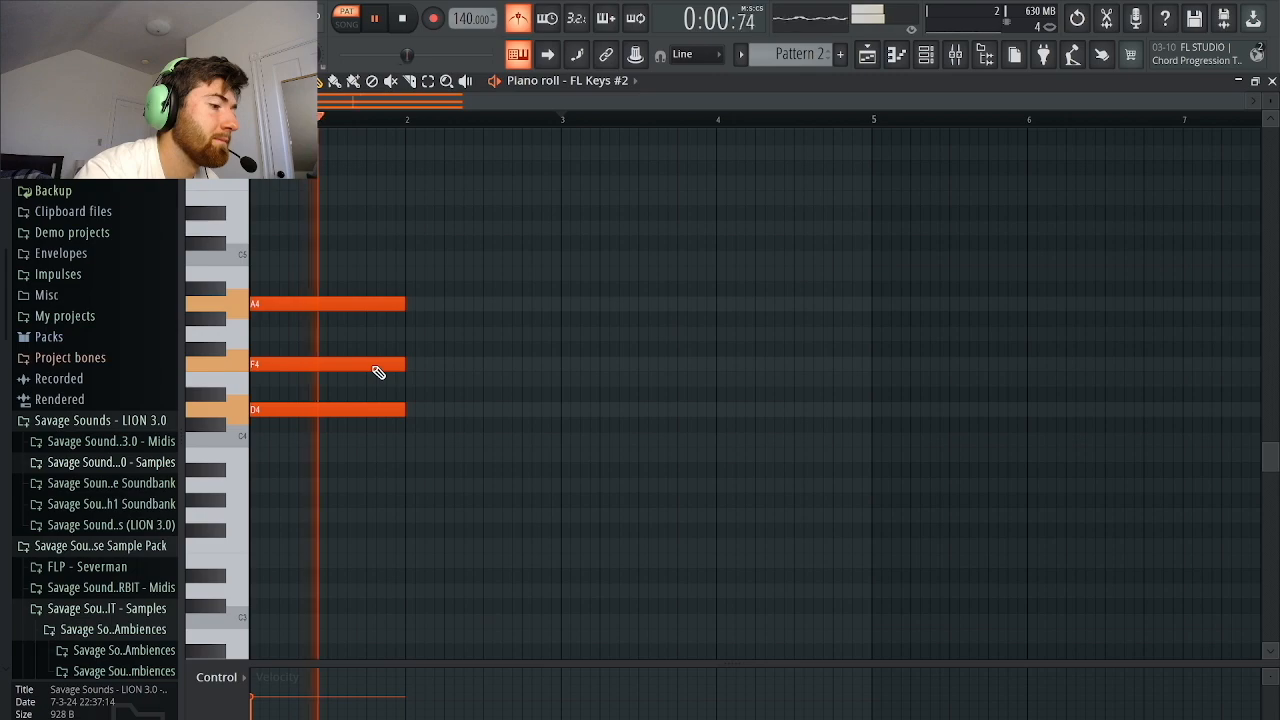
{"action": "key", "text": "space"}
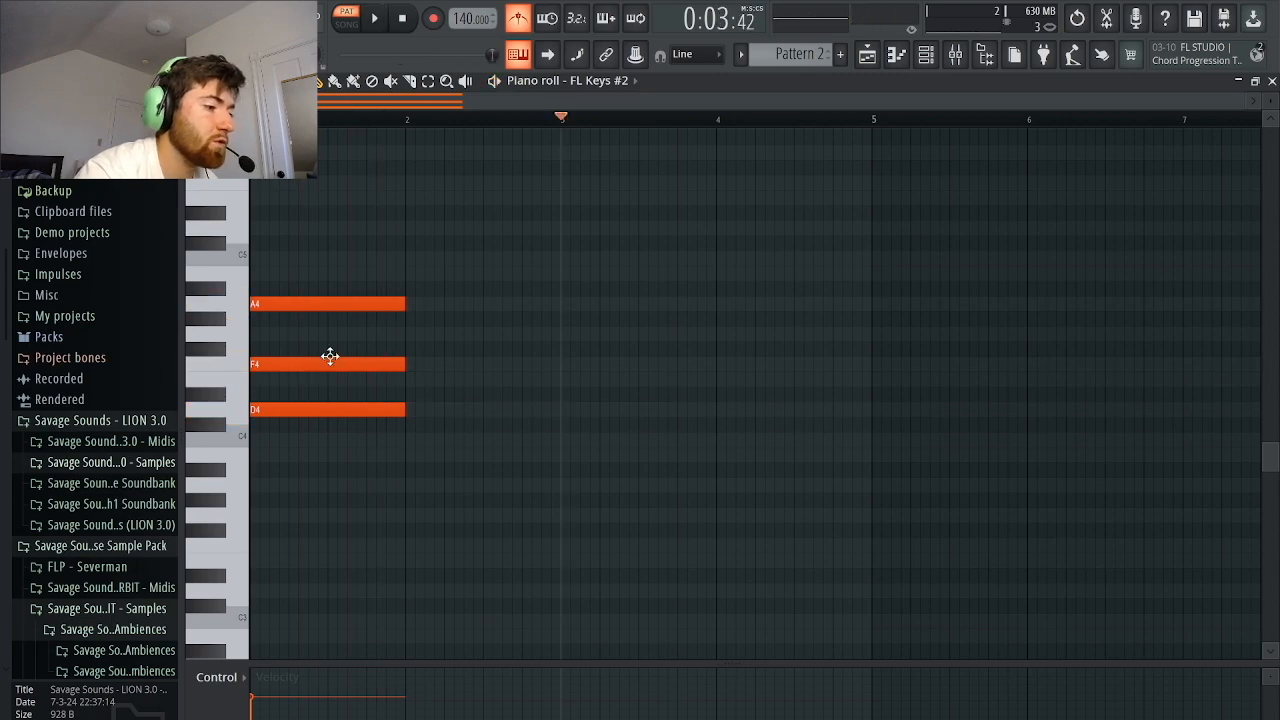
Add a one-bar F major chord of F4, A4 and C5 in bar 2, and play the pattern
{"action": "left_click", "coordinate": [384, 411]}
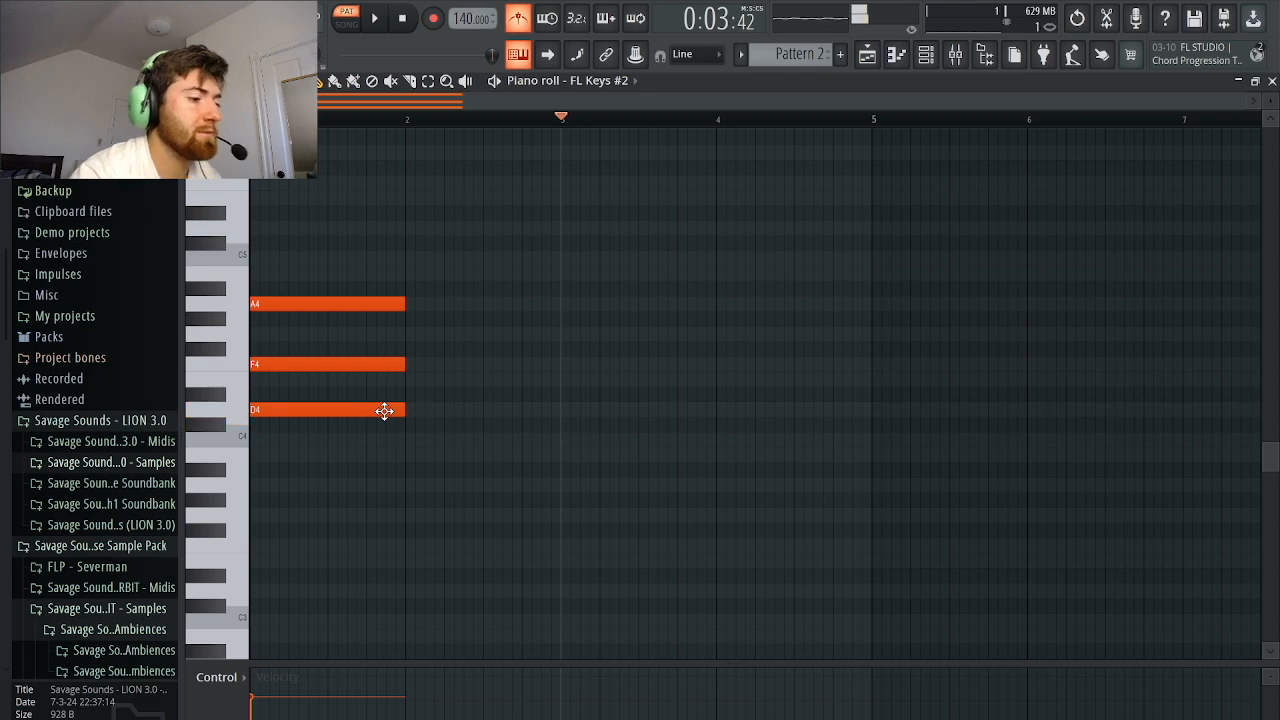
{"action": "left_click_drag", "start_coordinate": [410, 367], "coordinate": [561, 366]}
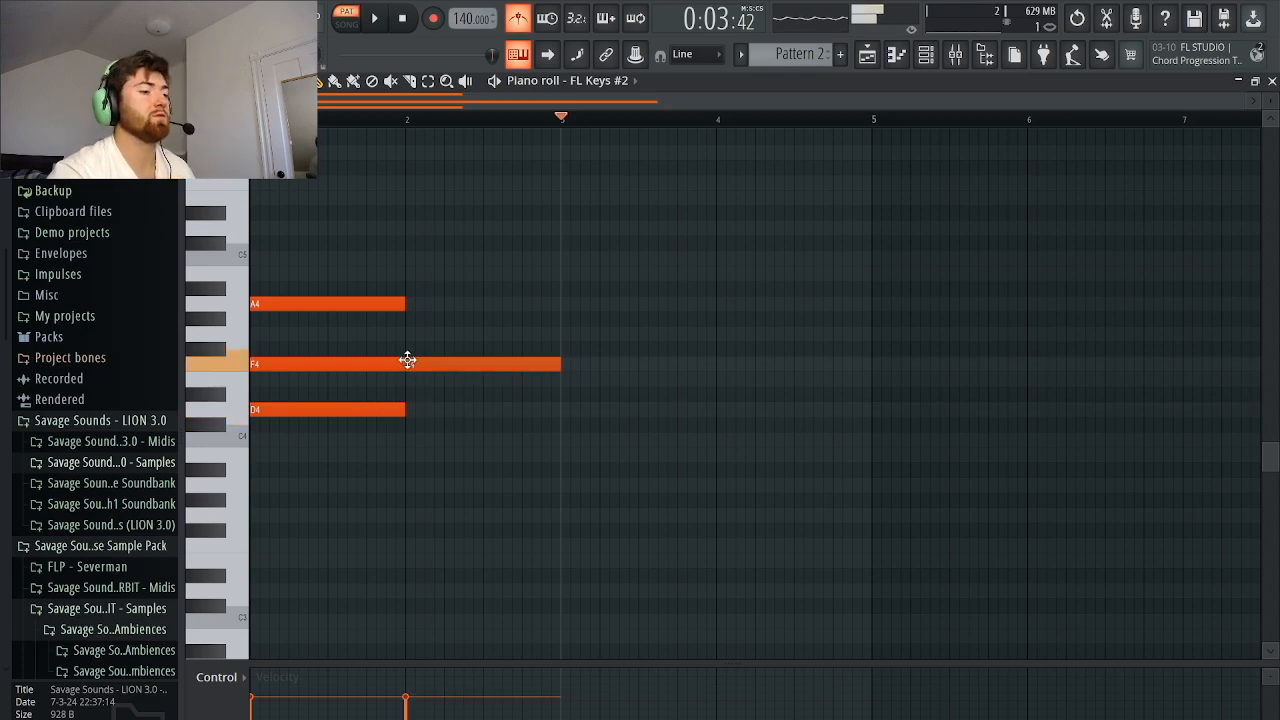
{"action": "left_click", "coordinate": [407, 301]}
{"action": "left_click", "coordinate": [407, 257]}
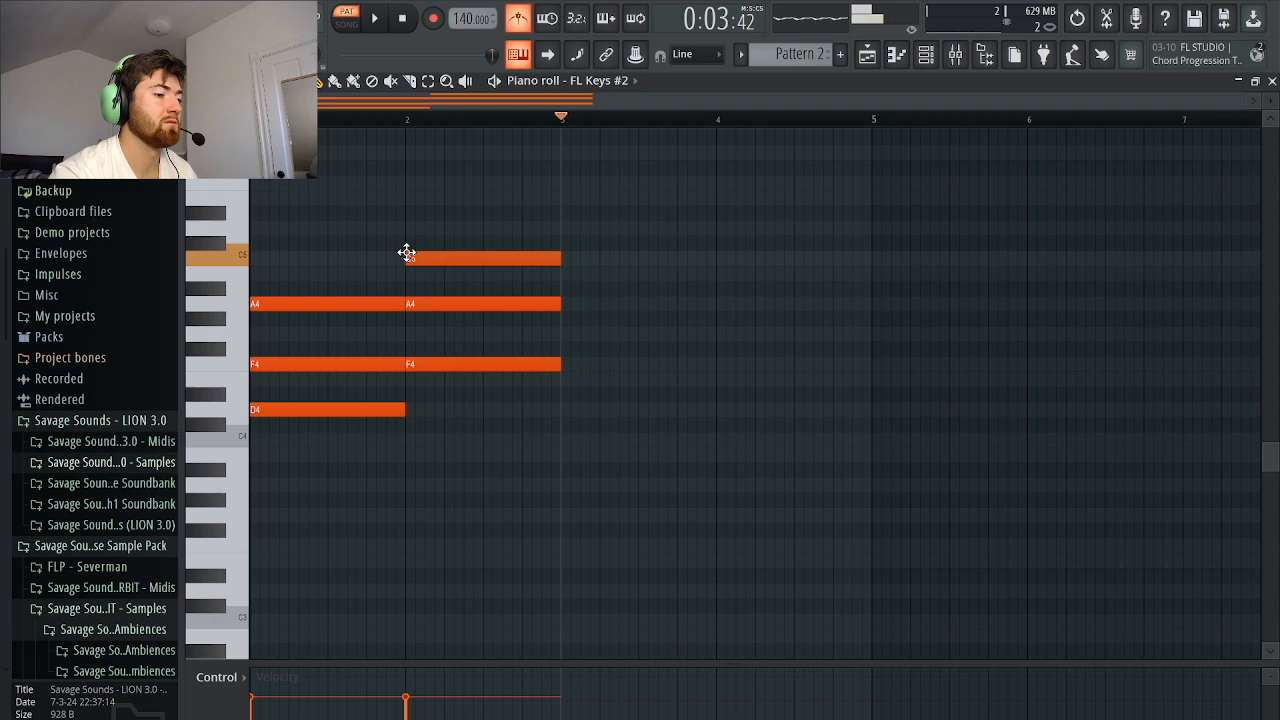
{"action": "key", "text": "space"}
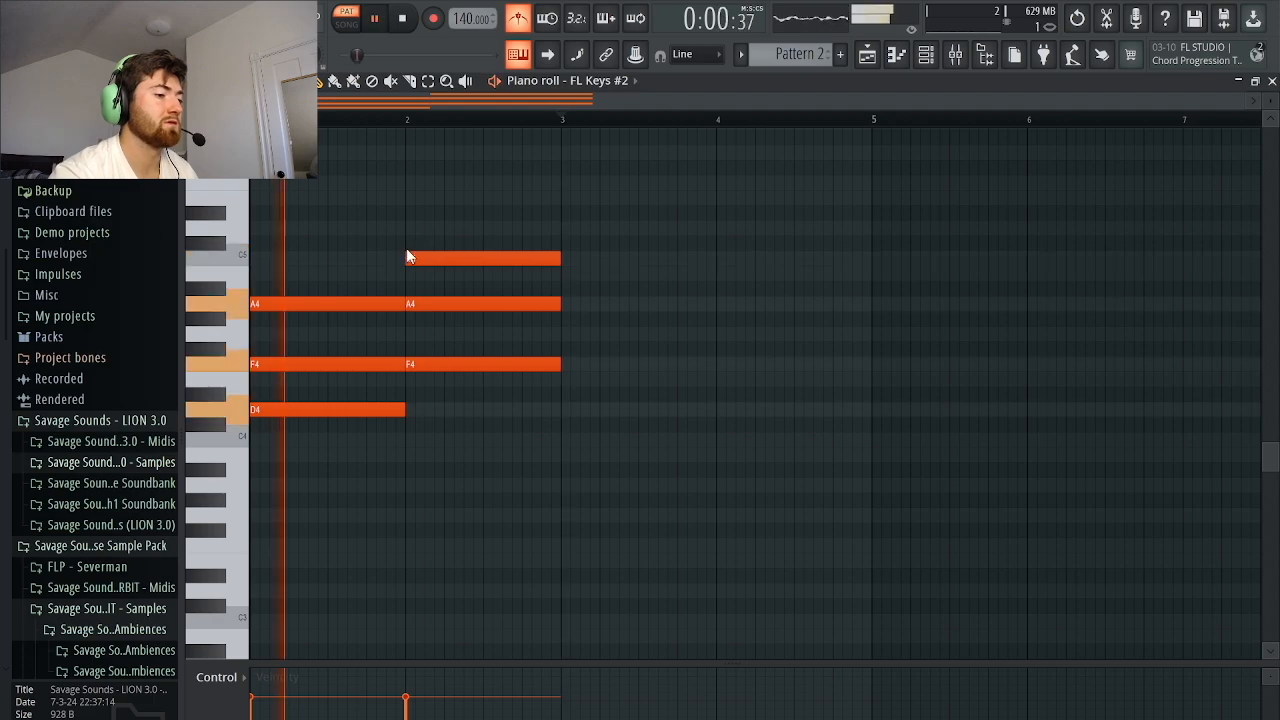
Add a one-bar C major chord of C4, E4 and G4 in bar 3, and play it
{"action": "middle_click", "coordinate": [552, 302]}
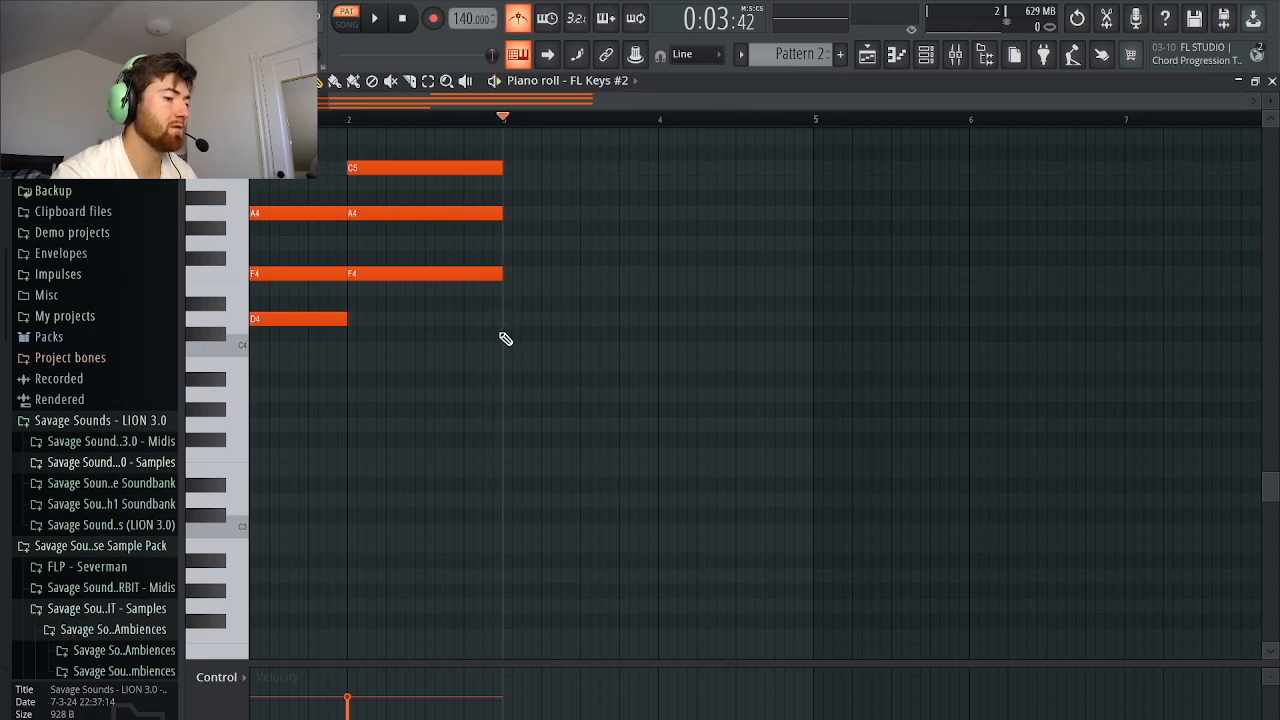
{"action": "left_click_drag", "start_coordinate": [509, 339], "coordinate": [528, 365]}
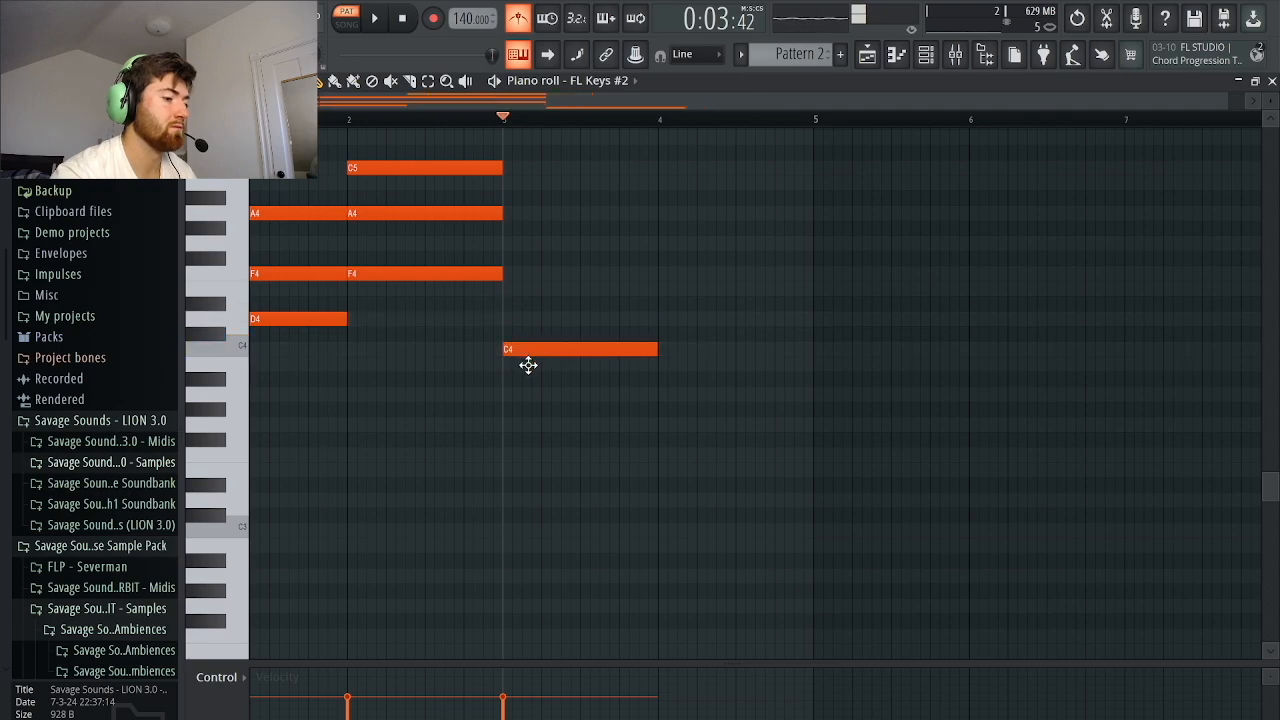
{"action": "left_click_drag", "start_coordinate": [508, 301], "coordinate": [503, 280]}
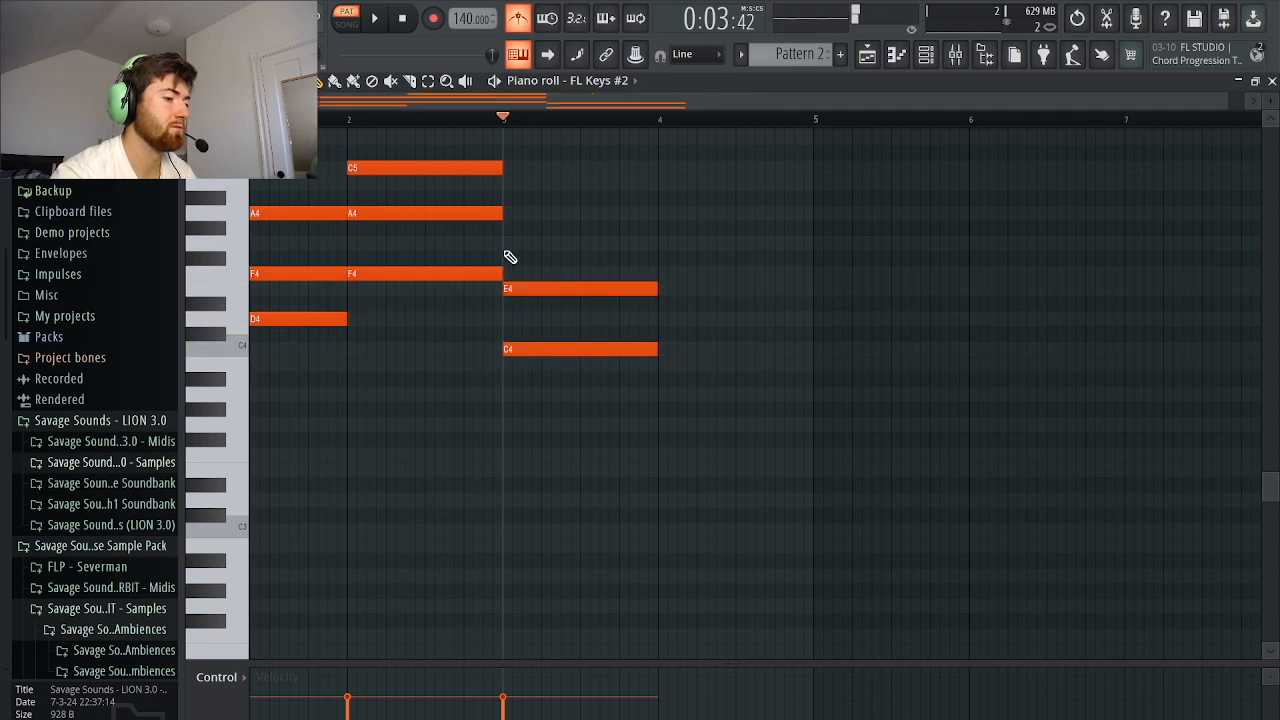
{"action": "left_click", "coordinate": [503, 240]}
{"action": "key", "text": "space"}
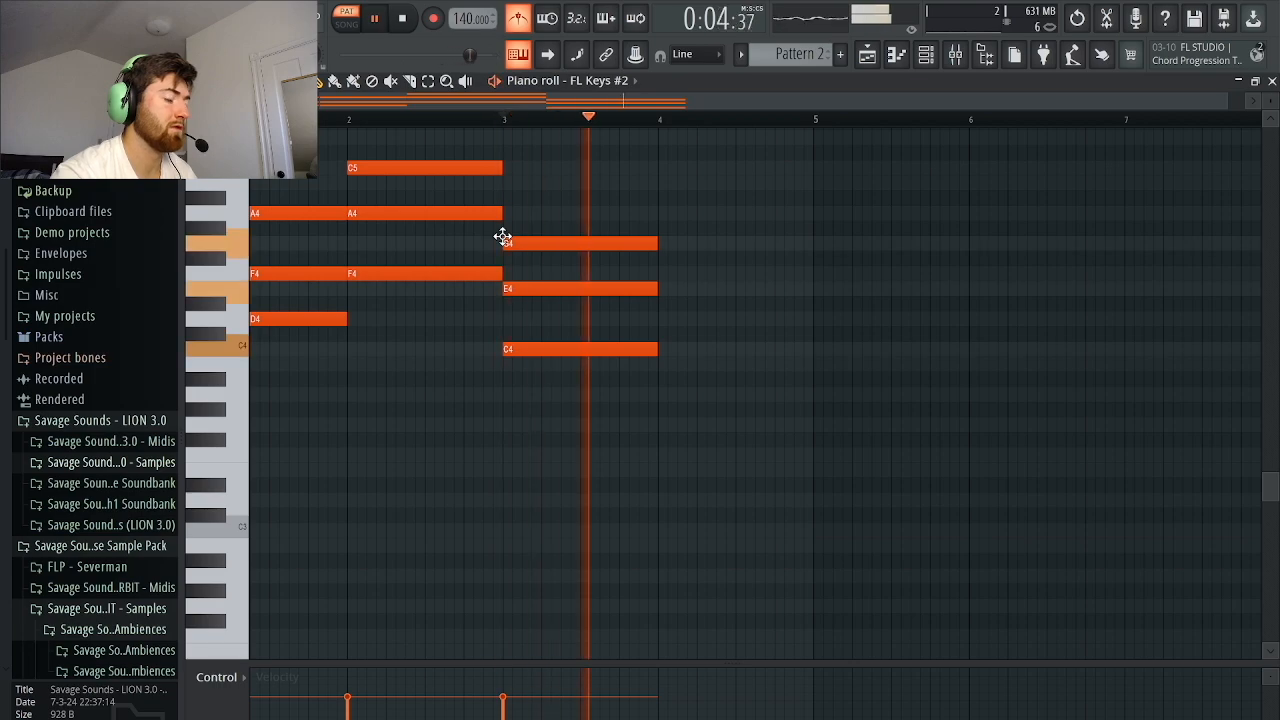
{"action": "key", "text": "space"}
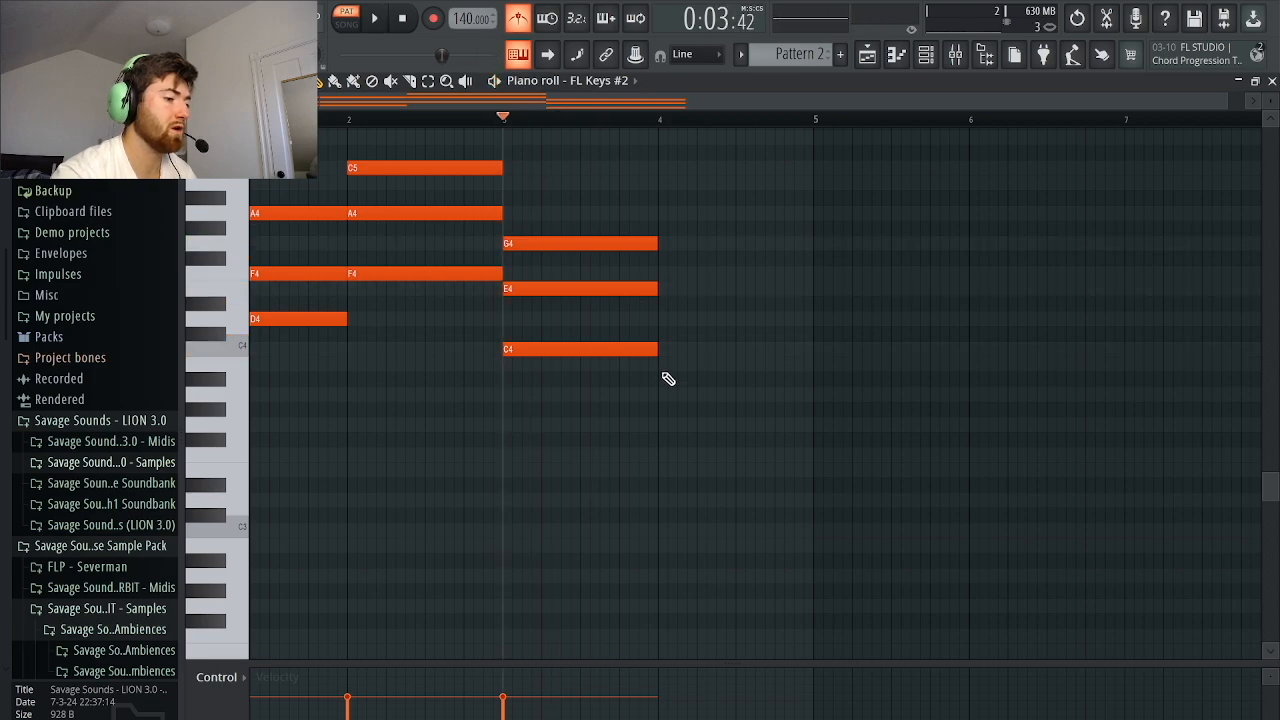
Add a one-bar A# major chord of A#3, D4 and F4 in bar 4, and play the pattern from the start
{"action": "left_click", "coordinate": [662, 379]}
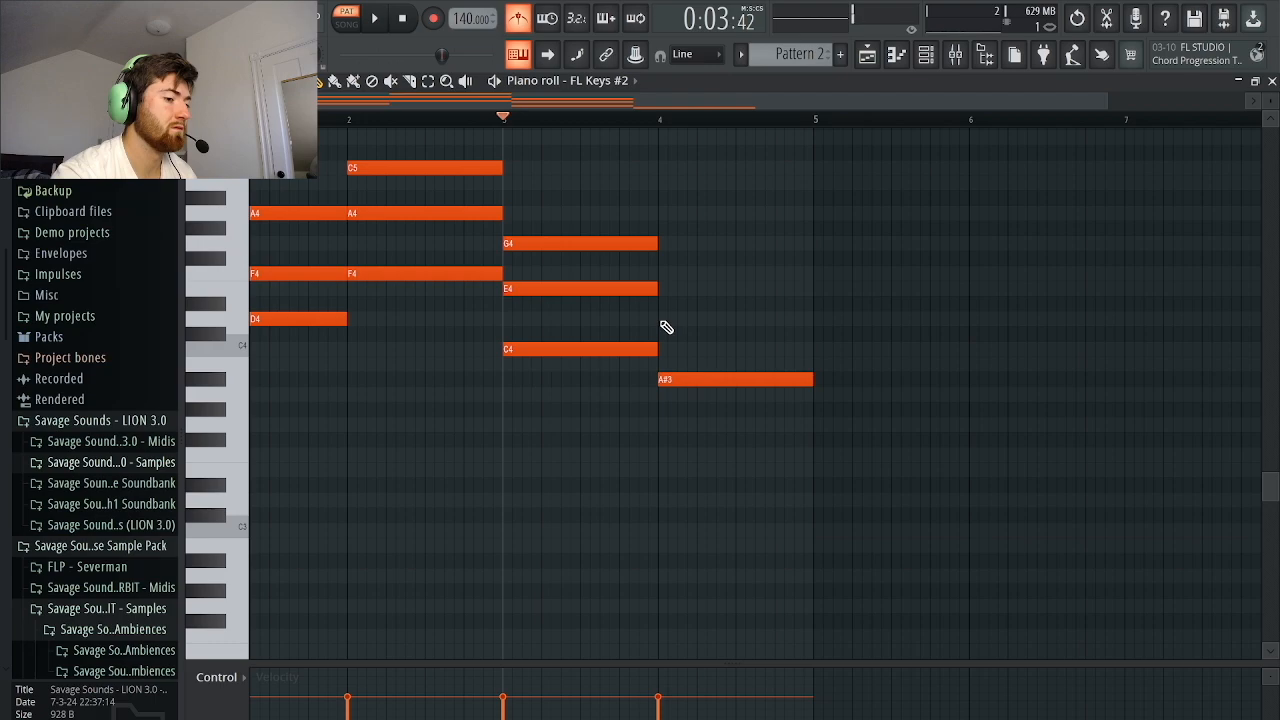
{"action": "left_click", "coordinate": [660, 319]}
{"action": "left_click", "coordinate": [661, 272]}
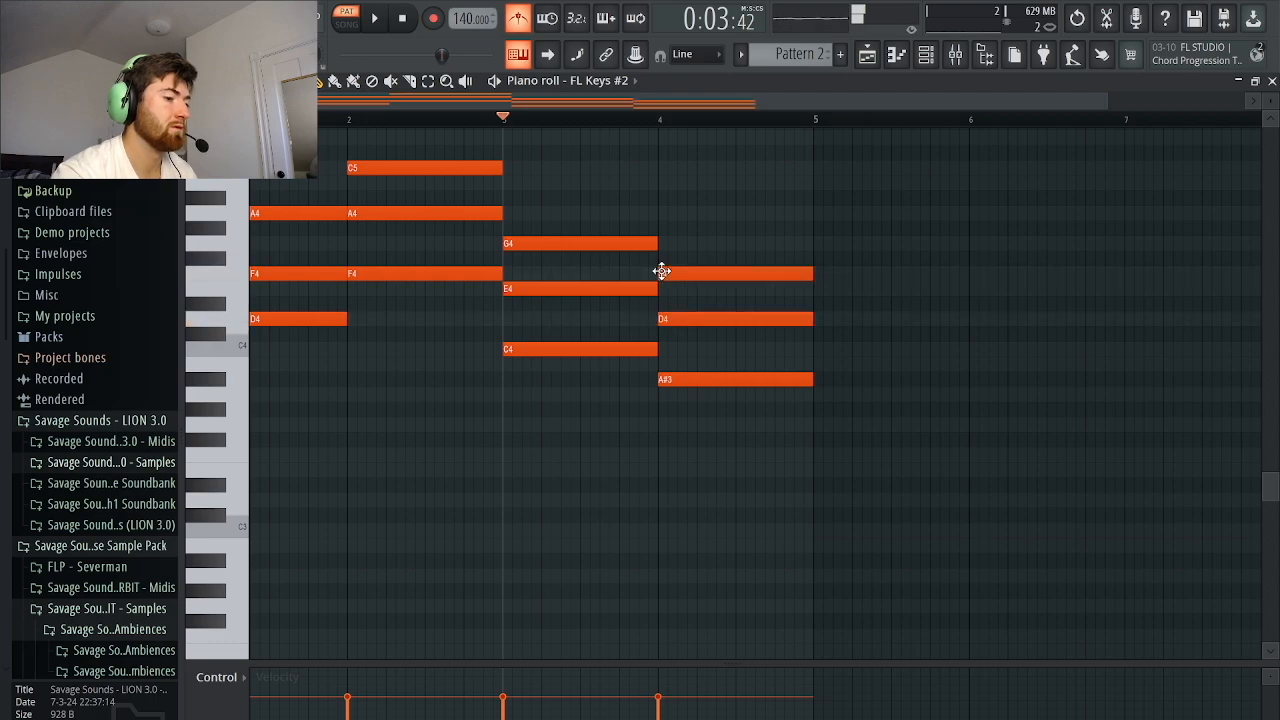
{"action": "scroll", "coordinate": [661, 271], "scroll_direction": "up", "scroll_amount": 2}
{"action": "scroll", "coordinate": [661, 271], "scroll_direction": "left", "scroll_amount": 1}
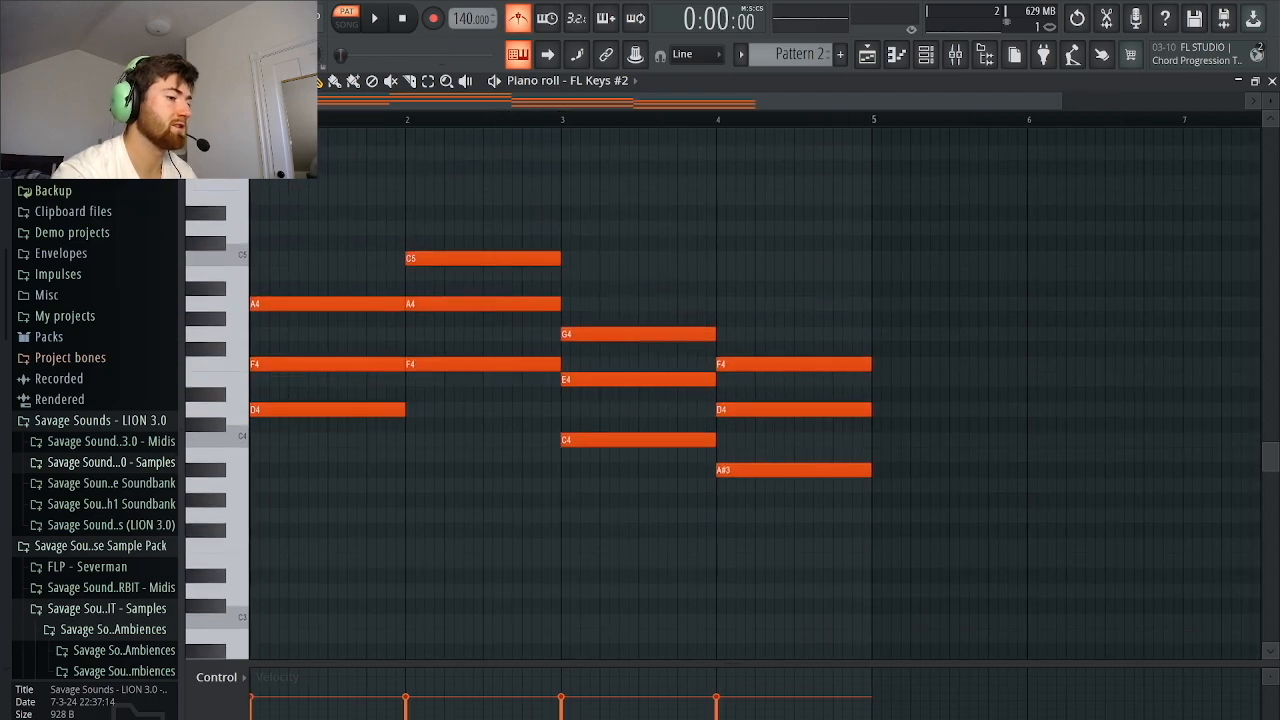
{"action": "key", "text": "space"}
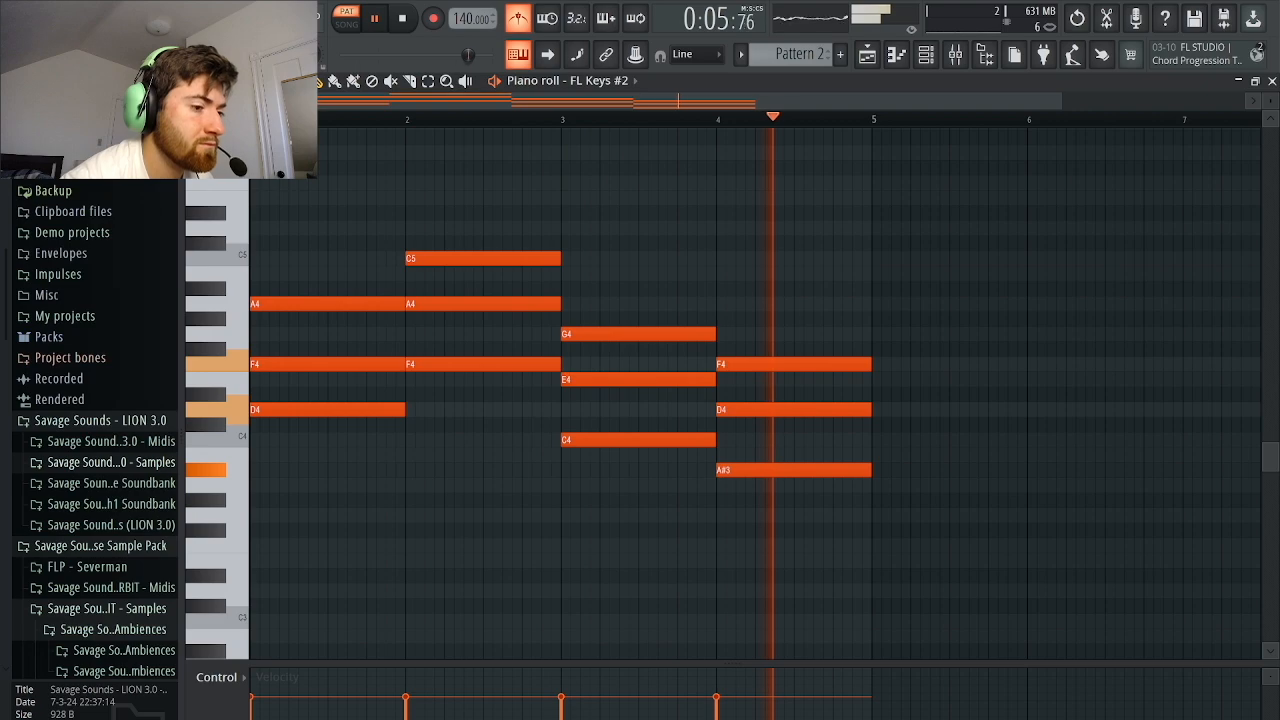
{"action": "key", "text": "space"}
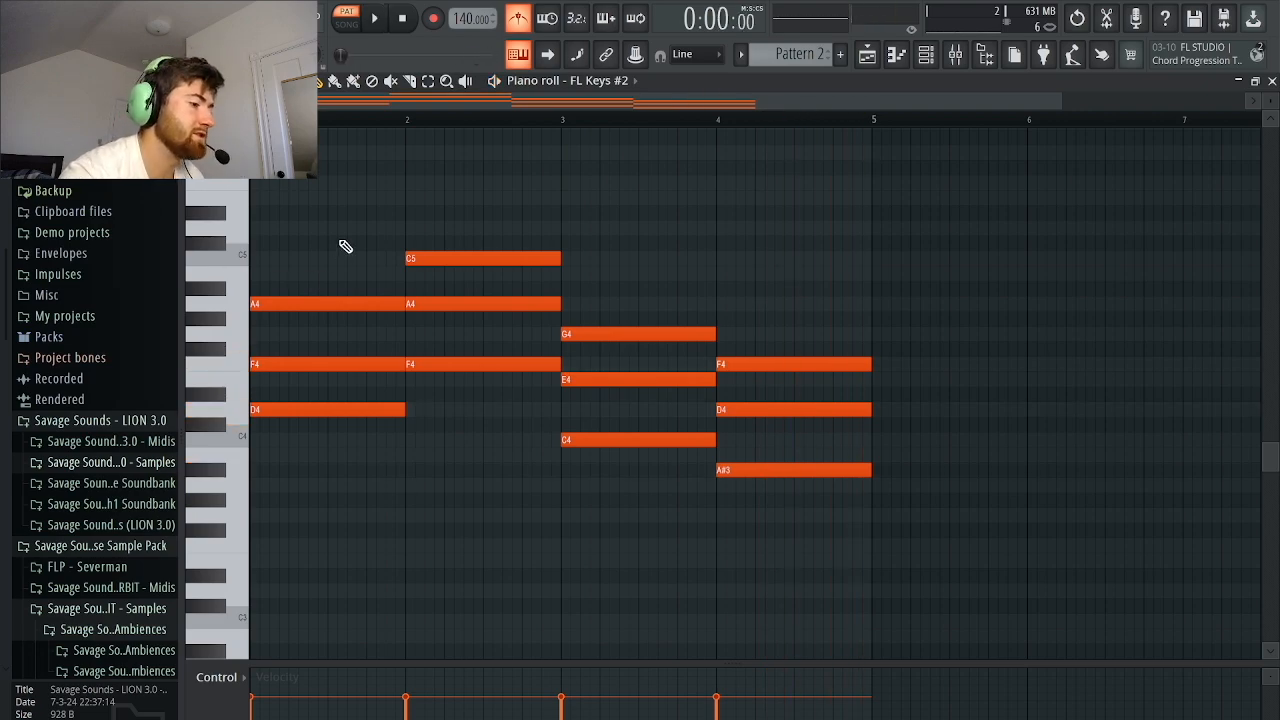
Double each chord's root one octave higher with D5, F5, C5 and A#4 in bars 1 to 4
{"action": "scroll", "coordinate": [345, 247], "scroll_direction": "up", "scroll_amount": 1}
{"action": "left_click", "coordinate": [252, 274]}
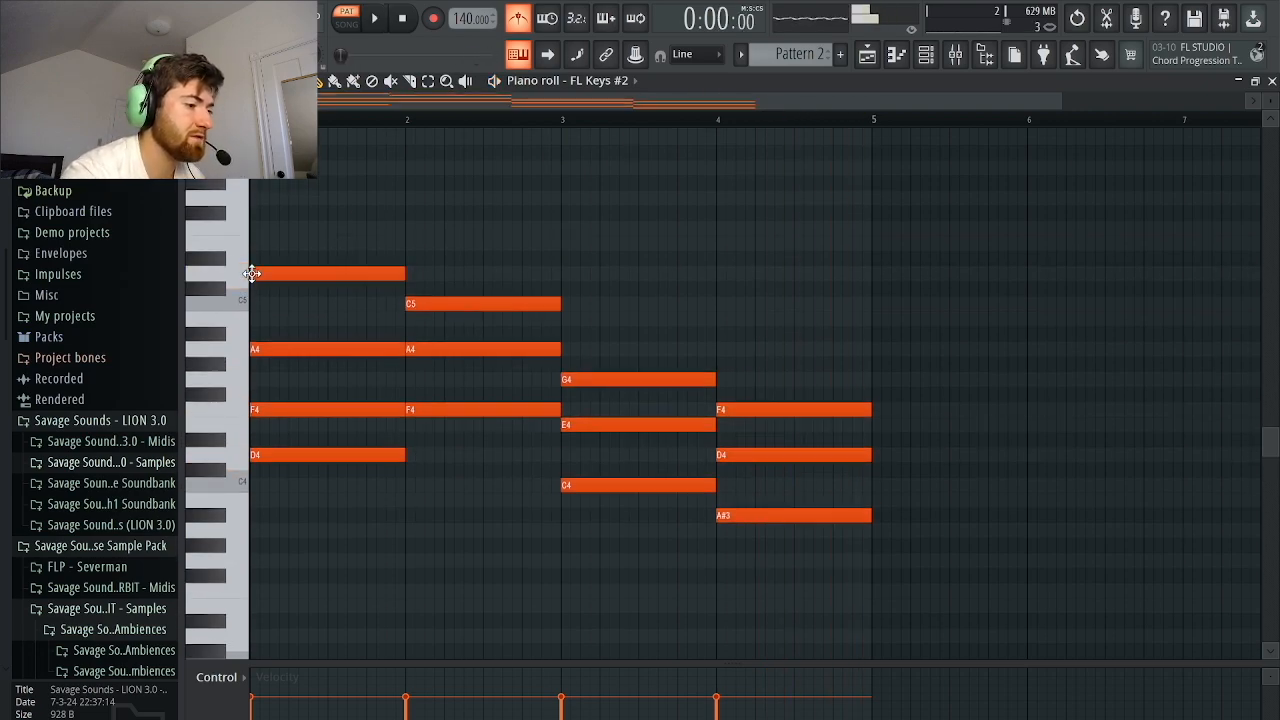
{"action": "left_click_drag", "start_coordinate": [407, 216], "coordinate": [405, 235]}
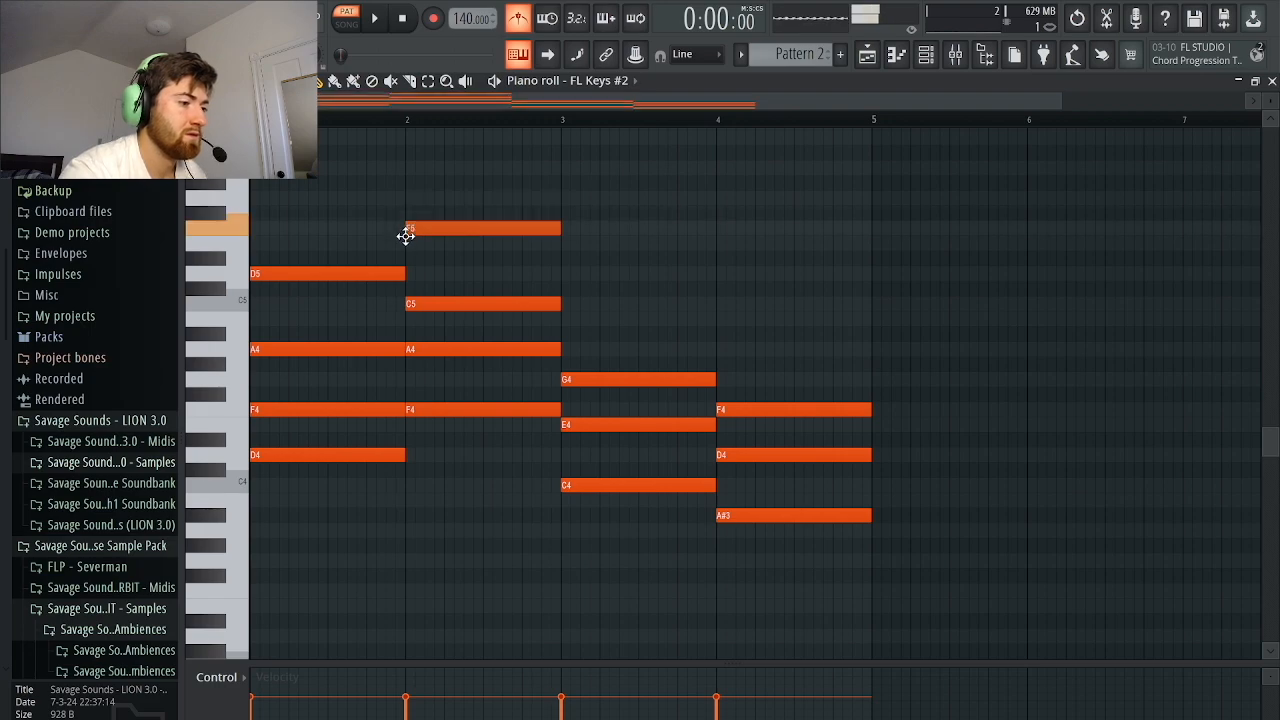
{"action": "left_click", "coordinate": [566, 305]}
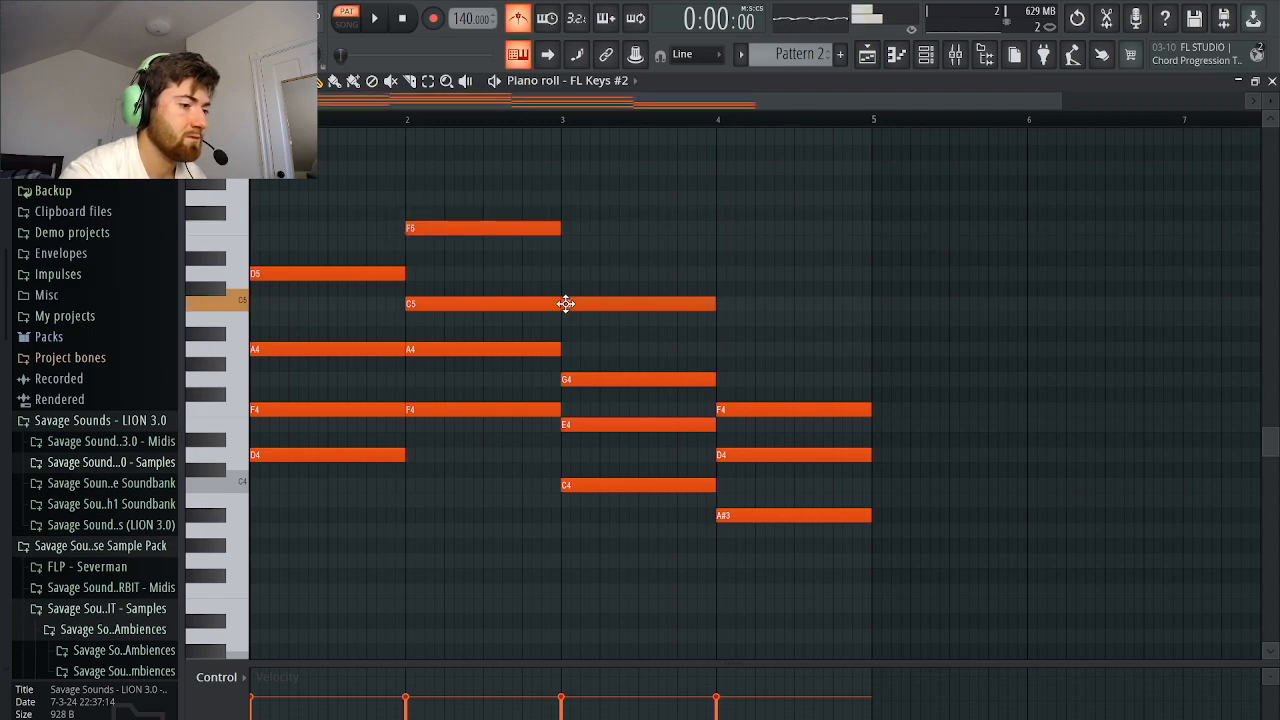
{"action": "left_click", "coordinate": [720, 333]}
{"action": "scroll", "coordinate": [526, 339], "scroll_direction": "up", "scroll_amount": 1}
{"action": "scroll", "coordinate": [526, 339], "scroll_direction": "down", "scroll_amount": 1}
Raise the third of each chord one octave to F5, A5, E5 and D5, and play the pattern
{"action": "left_click", "coordinate": [346, 409]}
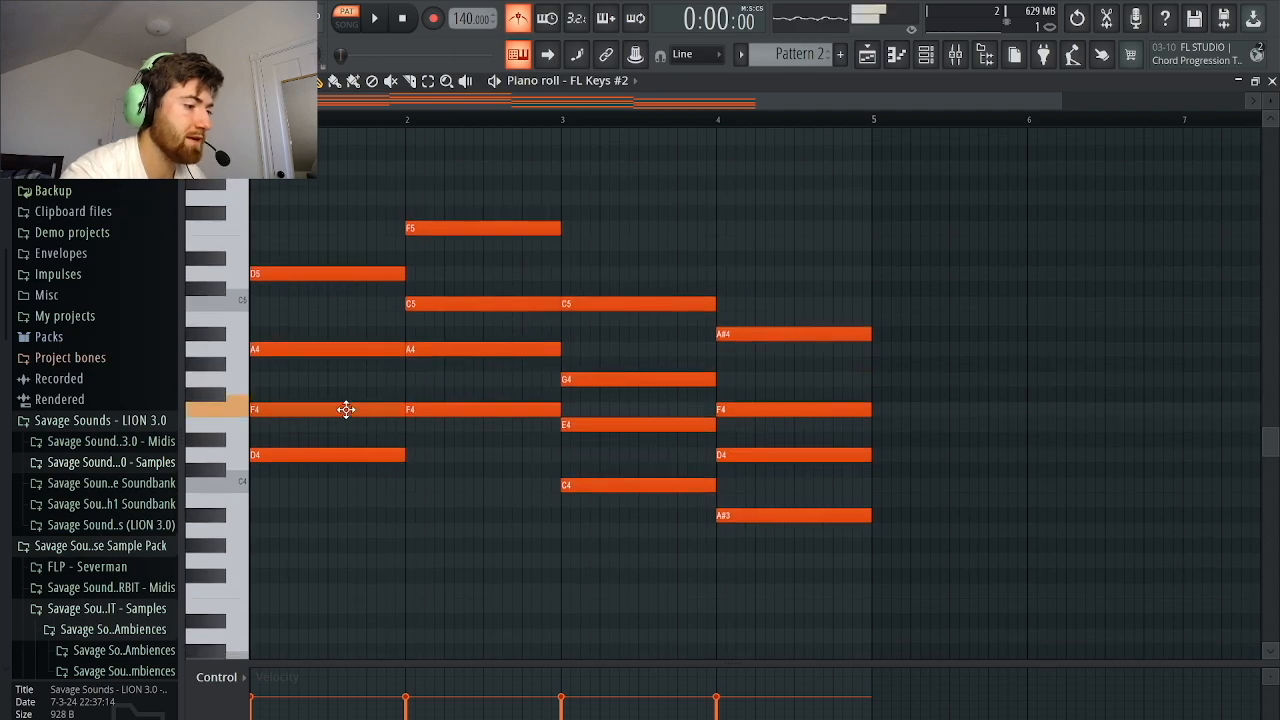
{"action": "left_click_drag", "start_coordinate": [346, 409], "coordinate": [338, 216]}
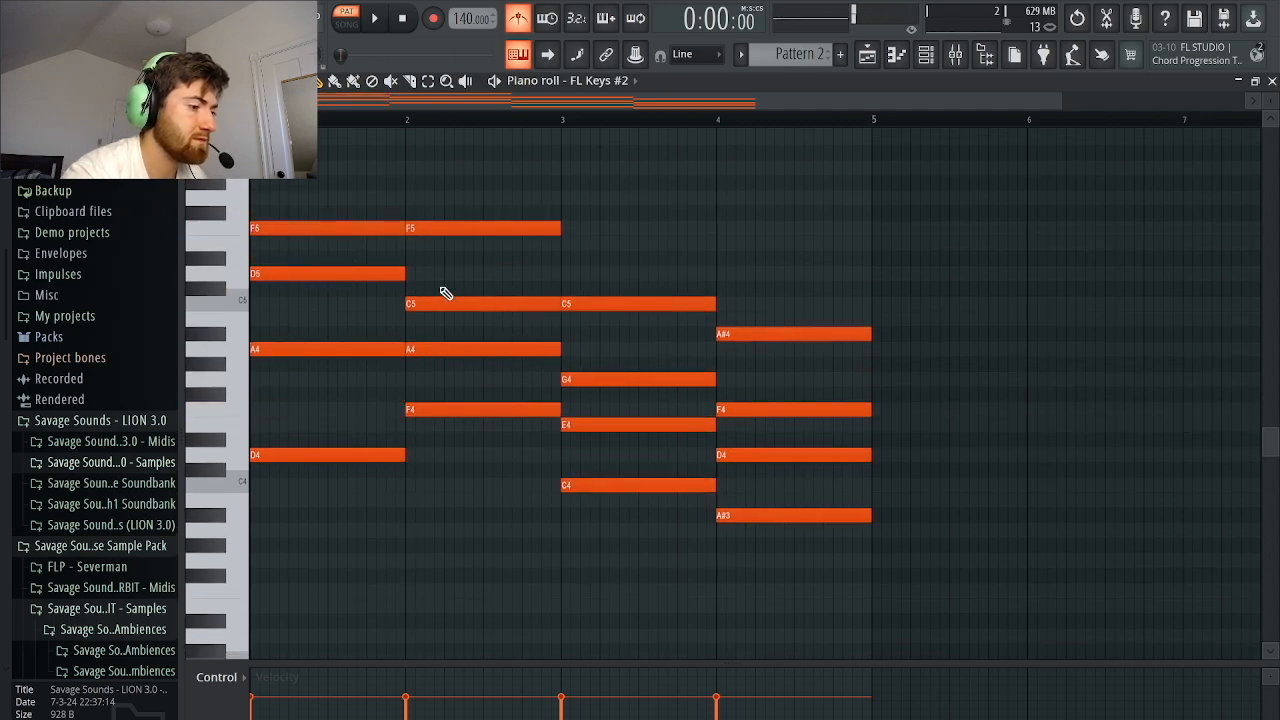
{"action": "left_click_drag", "start_coordinate": [472, 346], "coordinate": [504, 166]}
{"action": "left_click_drag", "start_coordinate": [633, 425], "coordinate": [632, 242]}
{"action": "left_click_drag", "start_coordinate": [758, 448], "coordinate": [752, 268]}
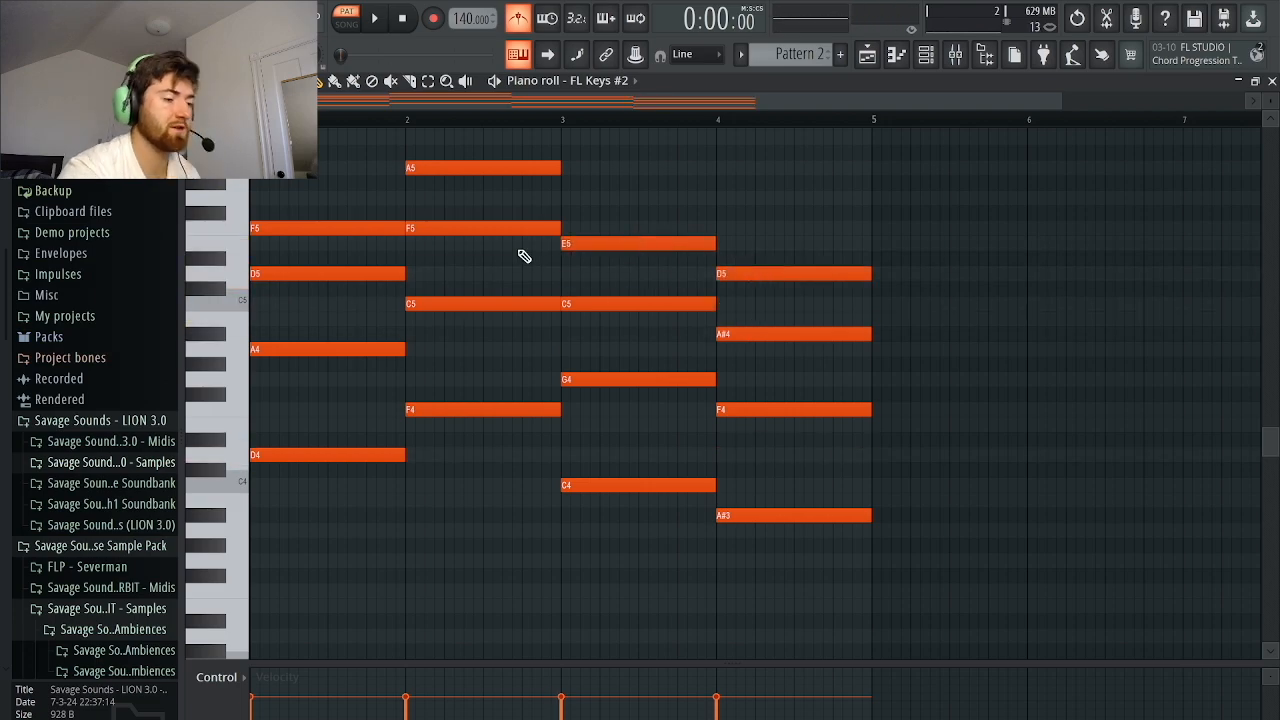
{"action": "scroll", "coordinate": [524, 256], "scroll_direction": "up", "scroll_amount": 3}
{"action": "key", "text": "space"}
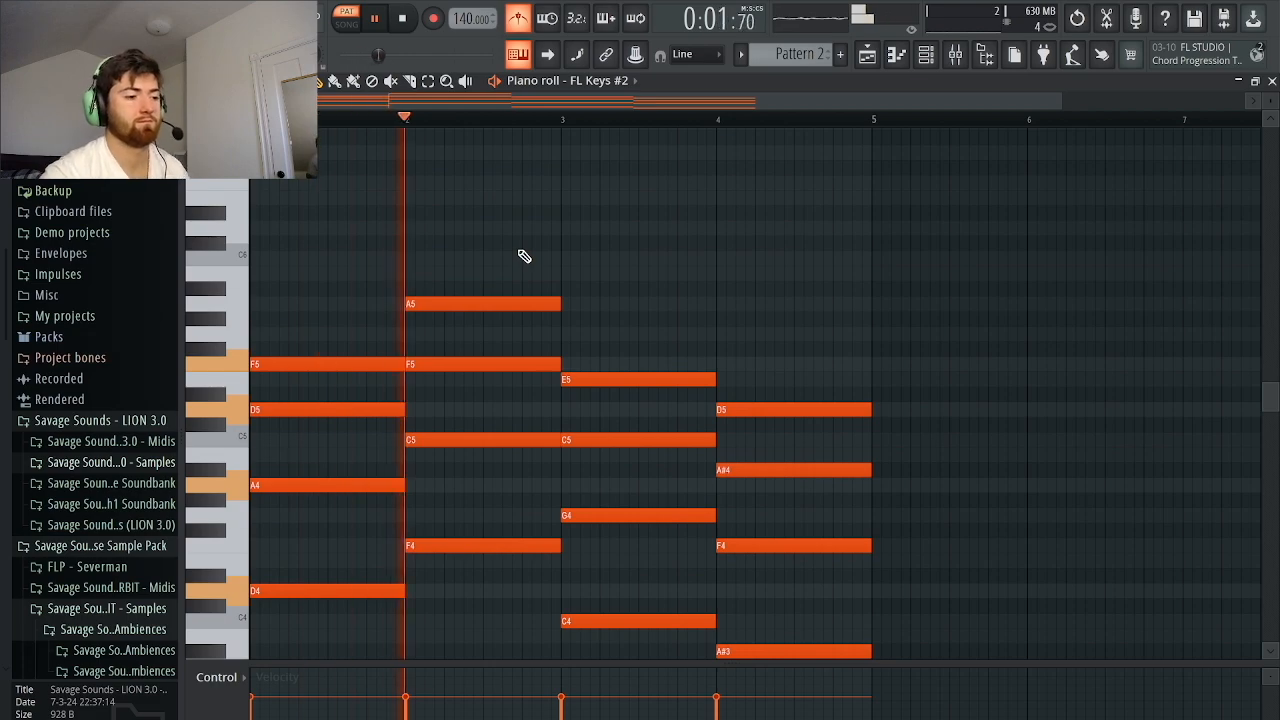
{"action": "scroll", "coordinate": [524, 256], "scroll_direction": "down", "scroll_amount": 1}
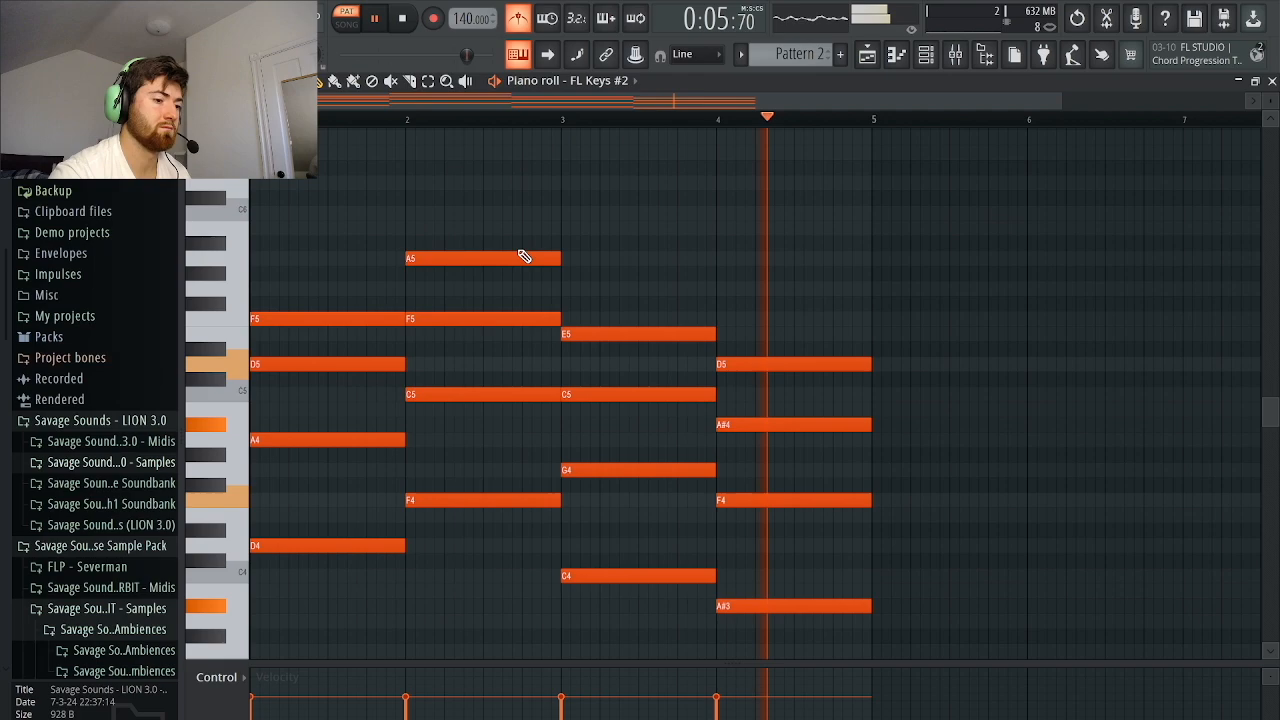
{"action": "key", "text": "space"}
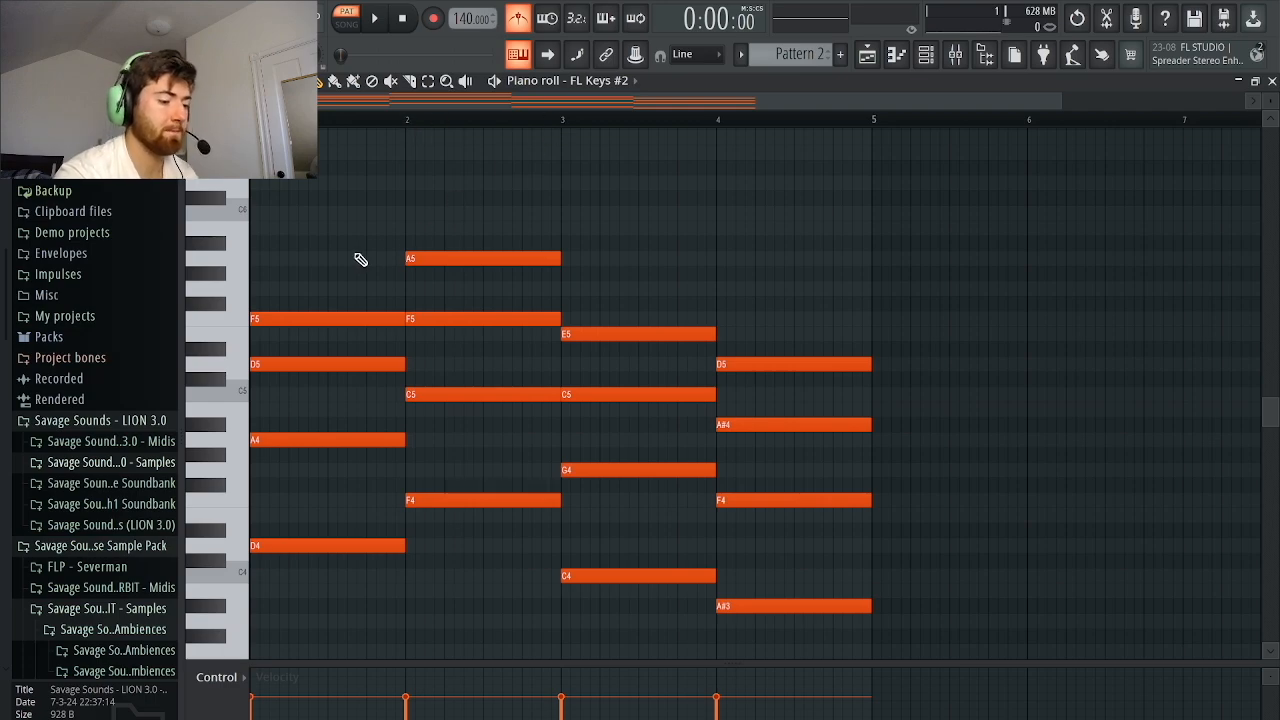
Shorten the whole bar 1 chord to three beats and move the bar 2 chord one beat earlier to follow it directly
{"action": "left_click_drag", "start_coordinate": [354, 264], "coordinate": [350, 640]}
{"action": "left_click_drag", "start_coordinate": [402, 301], "coordinate": [366, 301]}
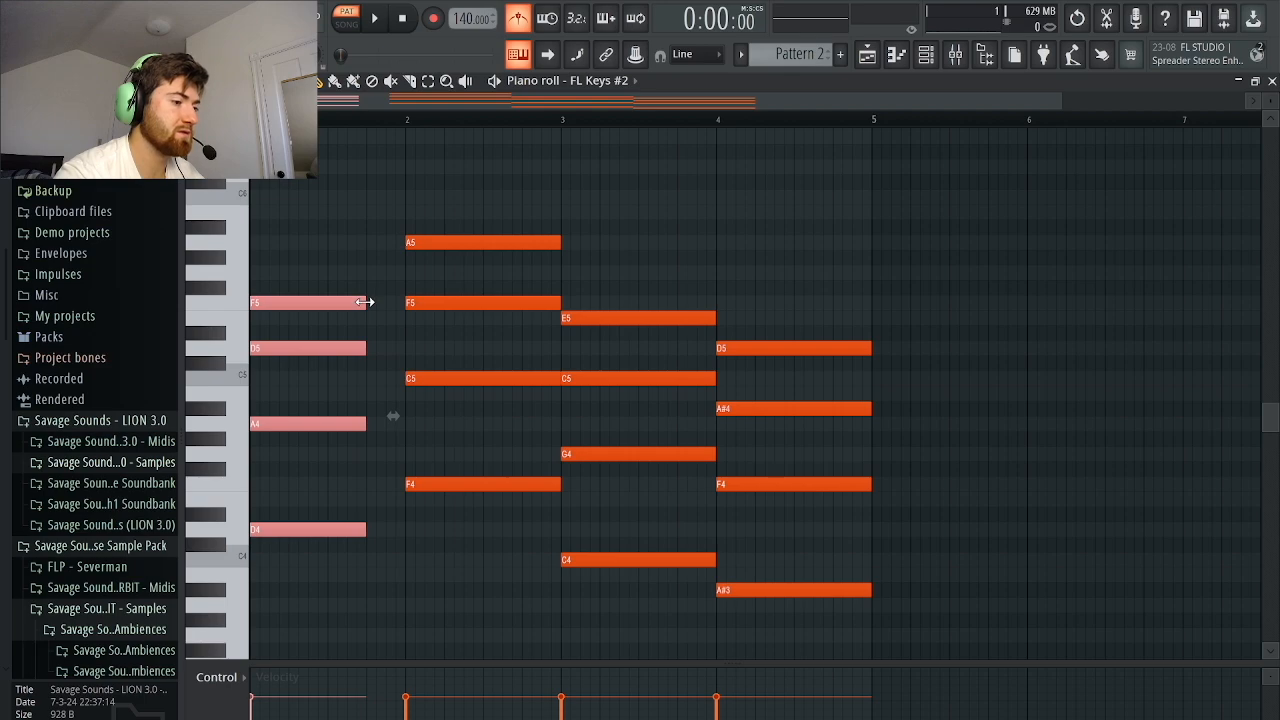
{"action": "left_click_drag", "start_coordinate": [447, 190], "coordinate": [465, 540]}
{"action": "left_click_drag", "start_coordinate": [470, 482], "coordinate": [434, 478]}
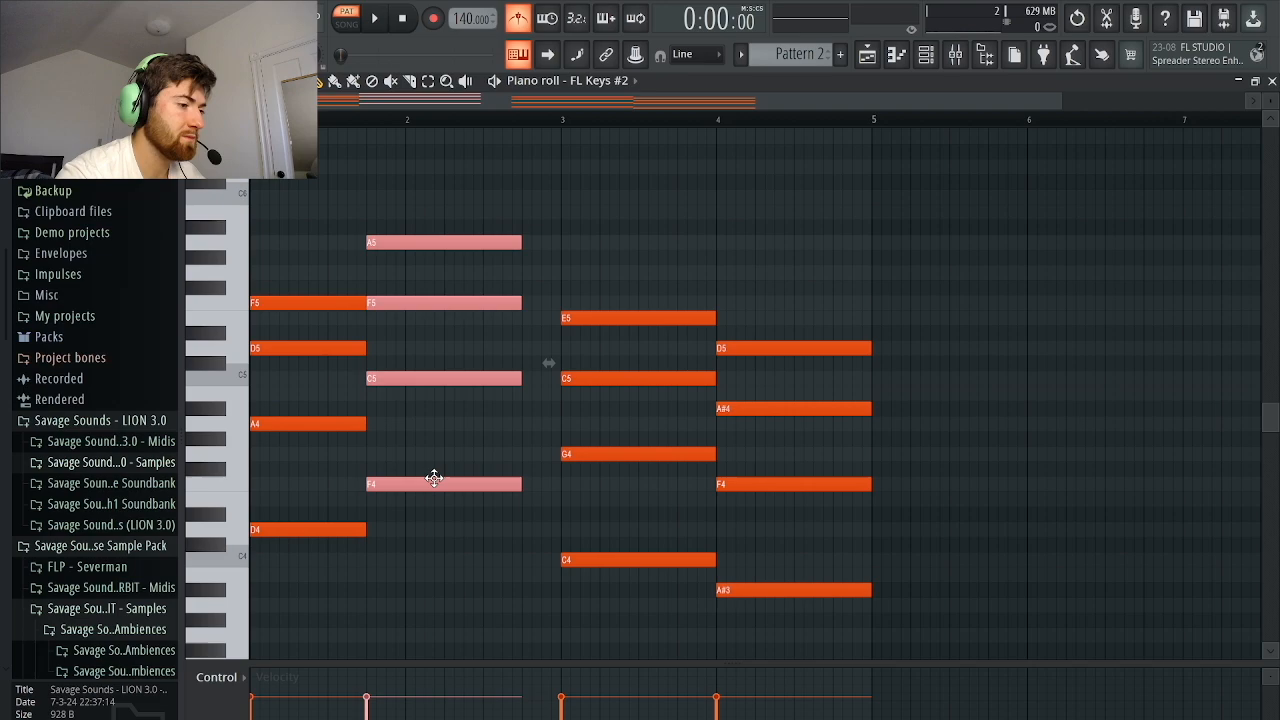
Extend the second chord to the start of bar 3 and shorten the whole third chord to three beats
{"action": "left_click_drag", "start_coordinate": [520, 308], "coordinate": [562, 303]}
{"action": "left_click_drag", "start_coordinate": [684, 268], "coordinate": [680, 630]}
{"action": "left_click_drag", "start_coordinate": [712, 318], "coordinate": [677, 317]}
Start the fourth chord one beat earlier, right after the third, keep its end at bar 5, and play the pattern
{"action": "left_click_drag", "start_coordinate": [762, 296], "coordinate": [786, 606]}
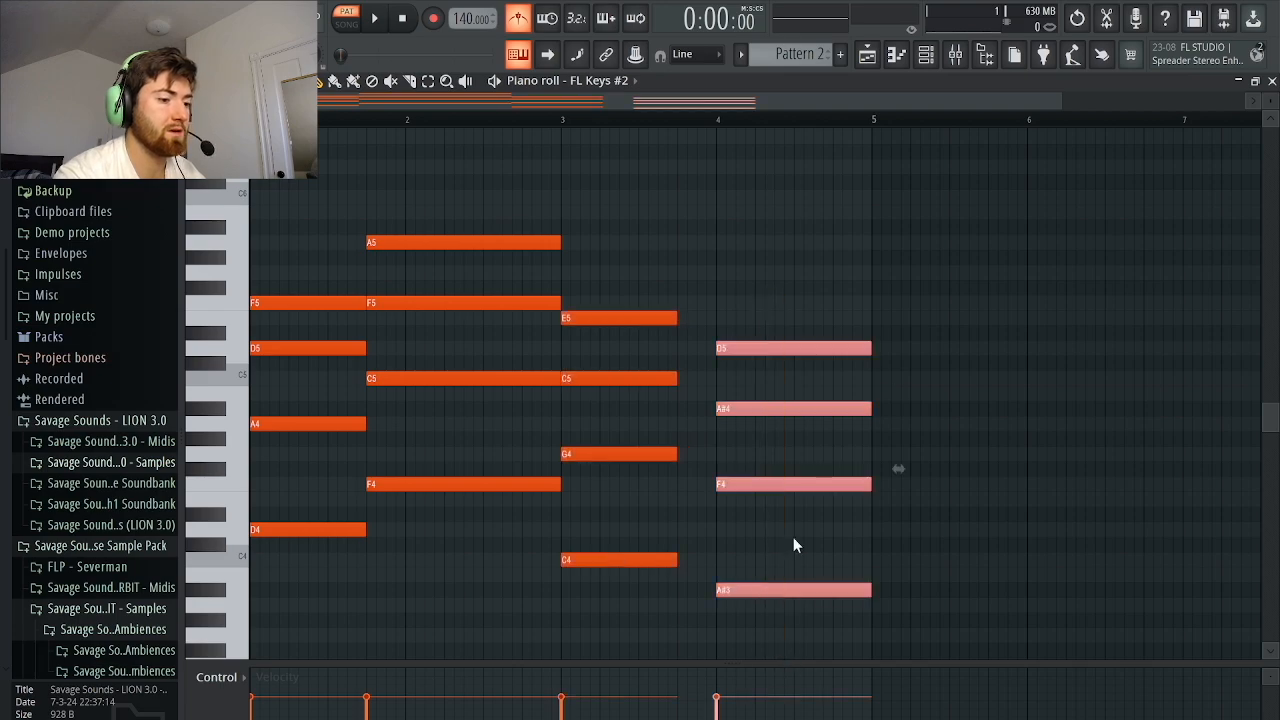
{"action": "left_click_drag", "start_coordinate": [793, 480], "coordinate": [753, 485]}
{"action": "left_click_drag", "start_coordinate": [833, 345], "coordinate": [866, 349]}
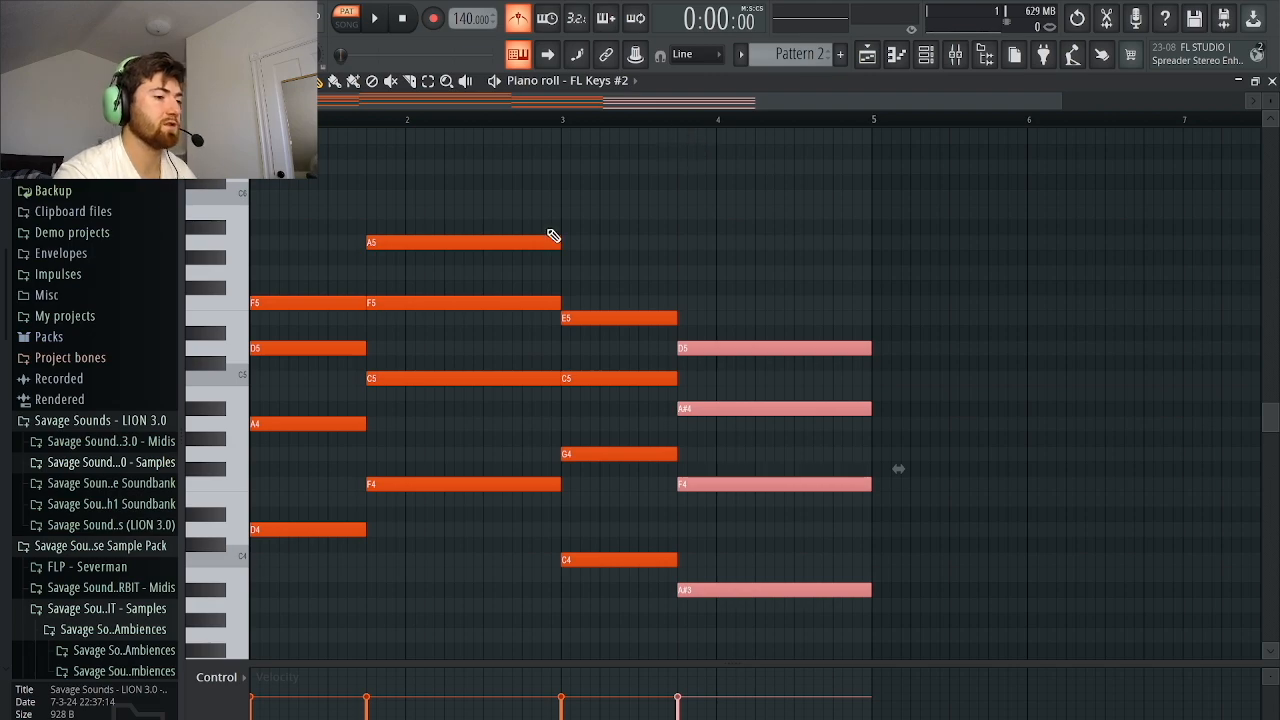
{"action": "scroll", "coordinate": [553, 236], "scroll_direction": "up", "scroll_amount": 2}
{"action": "key", "text": "space"}
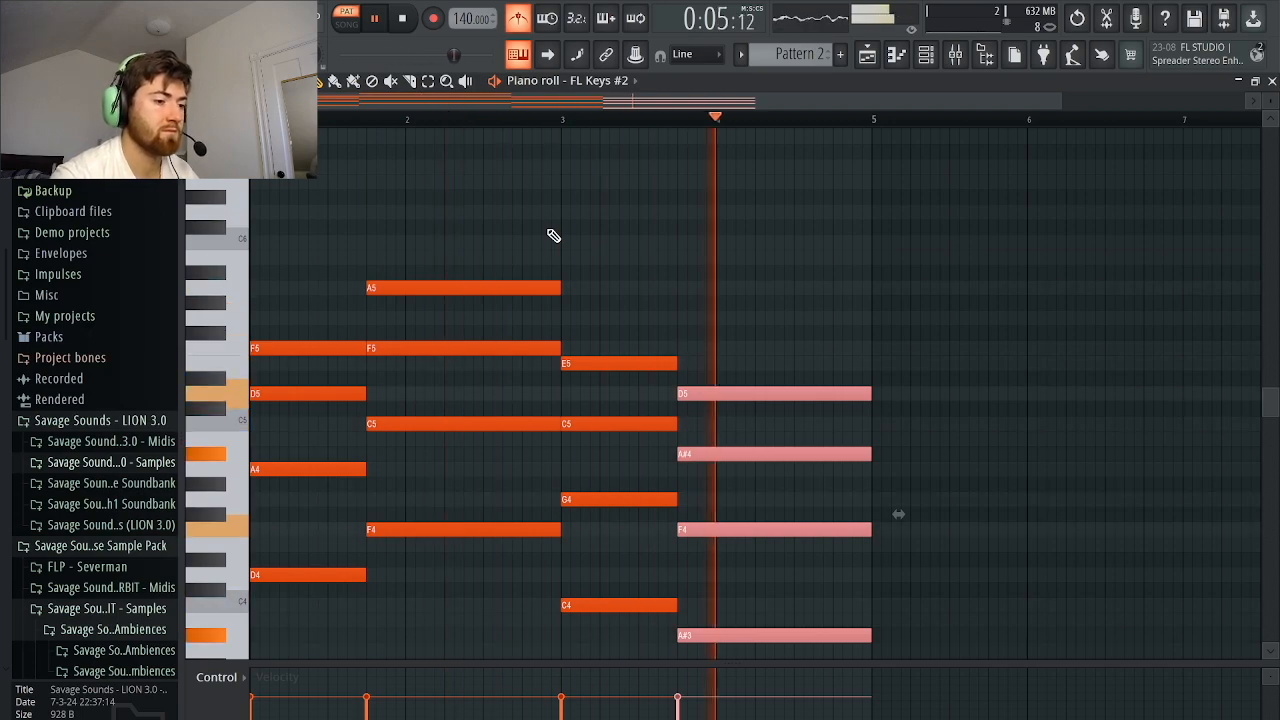
{"action": "scroll", "coordinate": [553, 236], "scroll_direction": "down", "scroll_amount": 4}
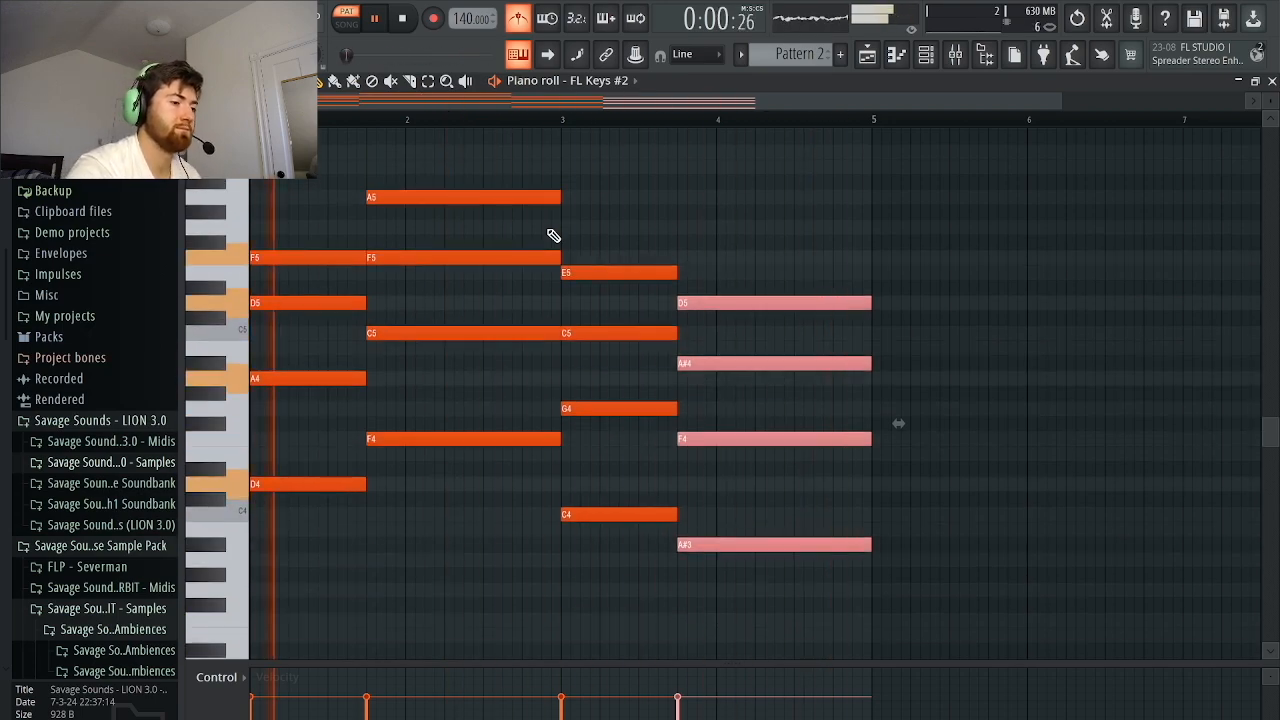
{"action": "key", "text": "space"}
{"action": "scroll", "coordinate": [503, 314], "scroll_direction": "up", "scroll_amount": 4}
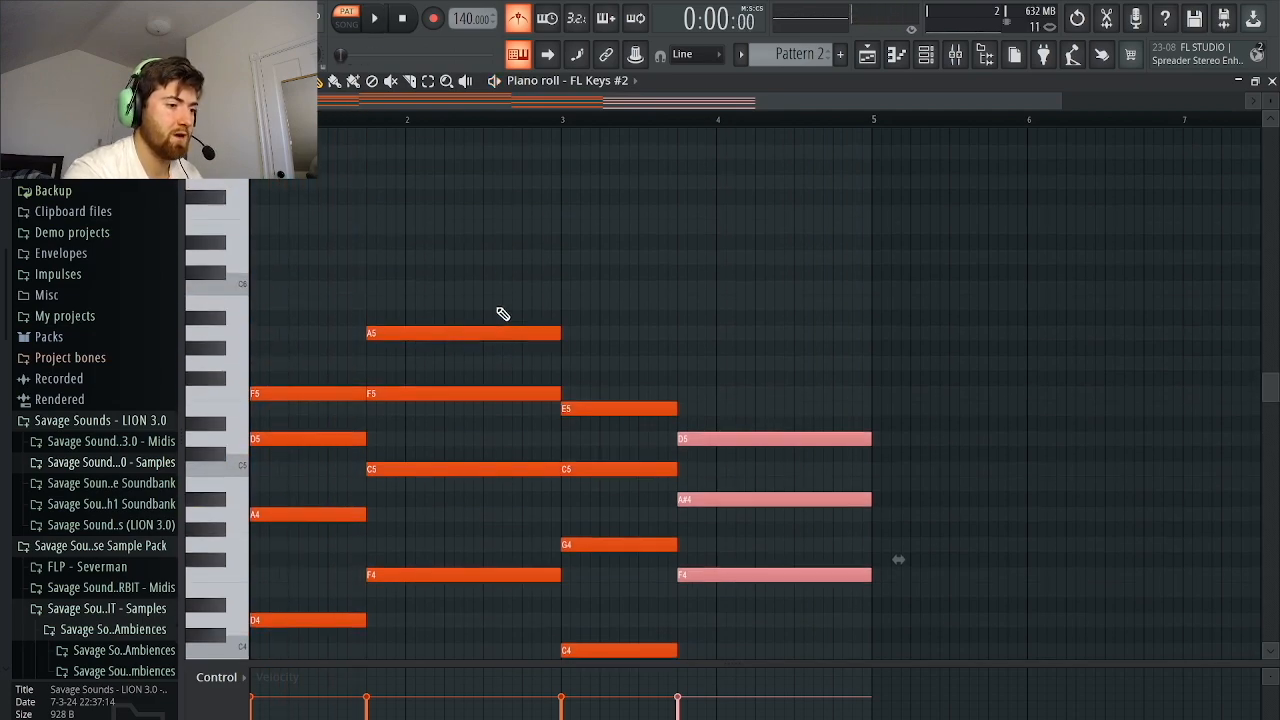
Add an A5 note to the first, third and fourth chords, each matching its chord's start and length
{"action": "scroll", "coordinate": [503, 314], "scroll_direction": "down", "scroll_amount": 4}
{"action": "left_click", "coordinate": [260, 247]}
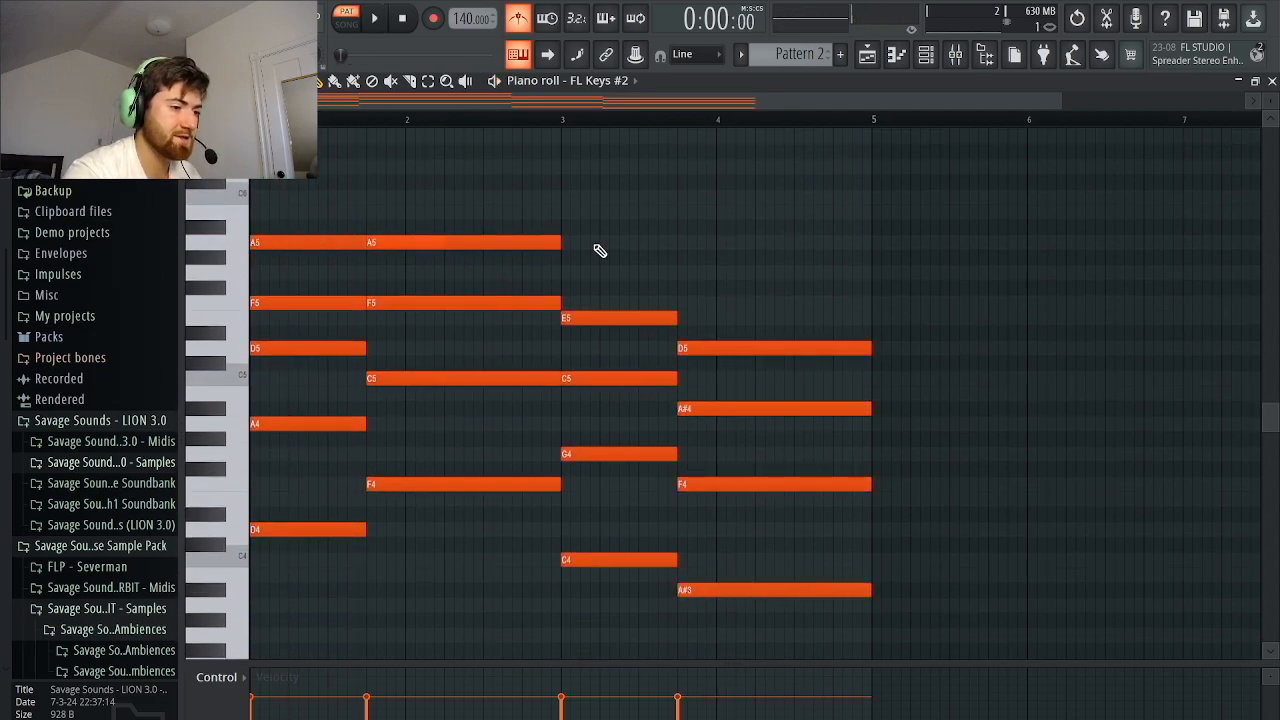
{"action": "left_click", "coordinate": [563, 241]}
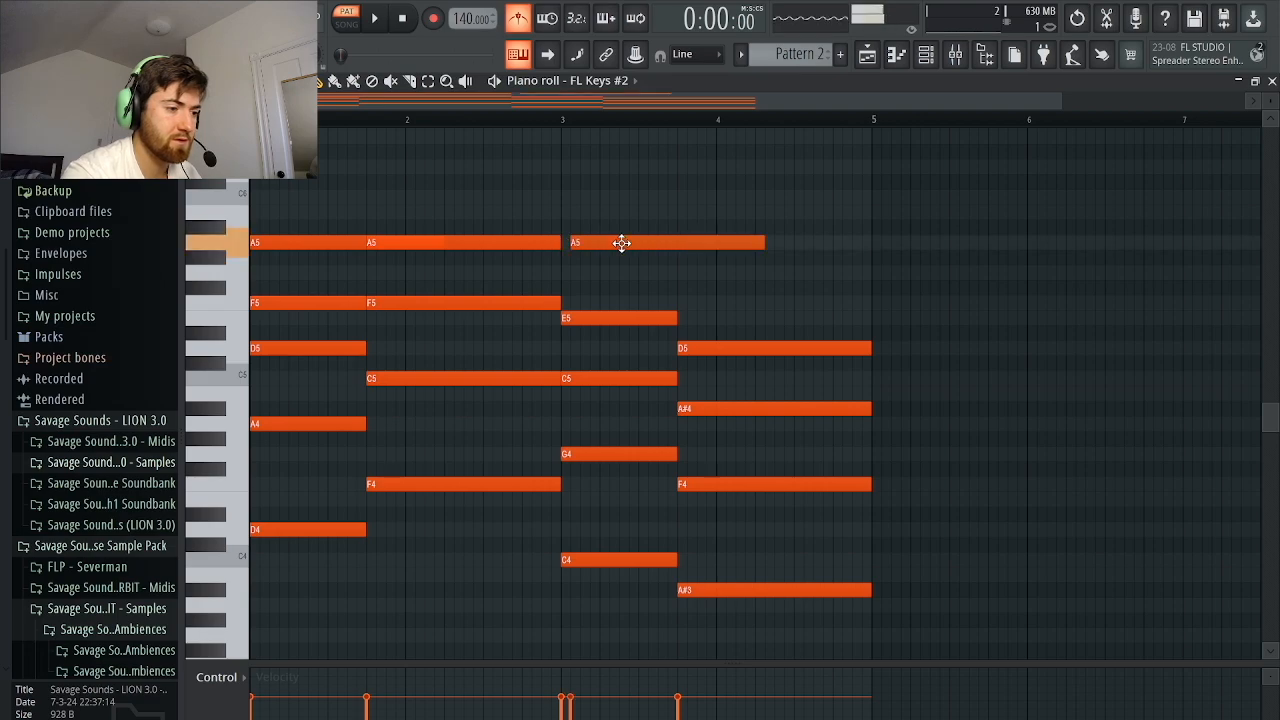
{"action": "left_click_drag", "start_coordinate": [715, 243], "coordinate": [670, 246]}
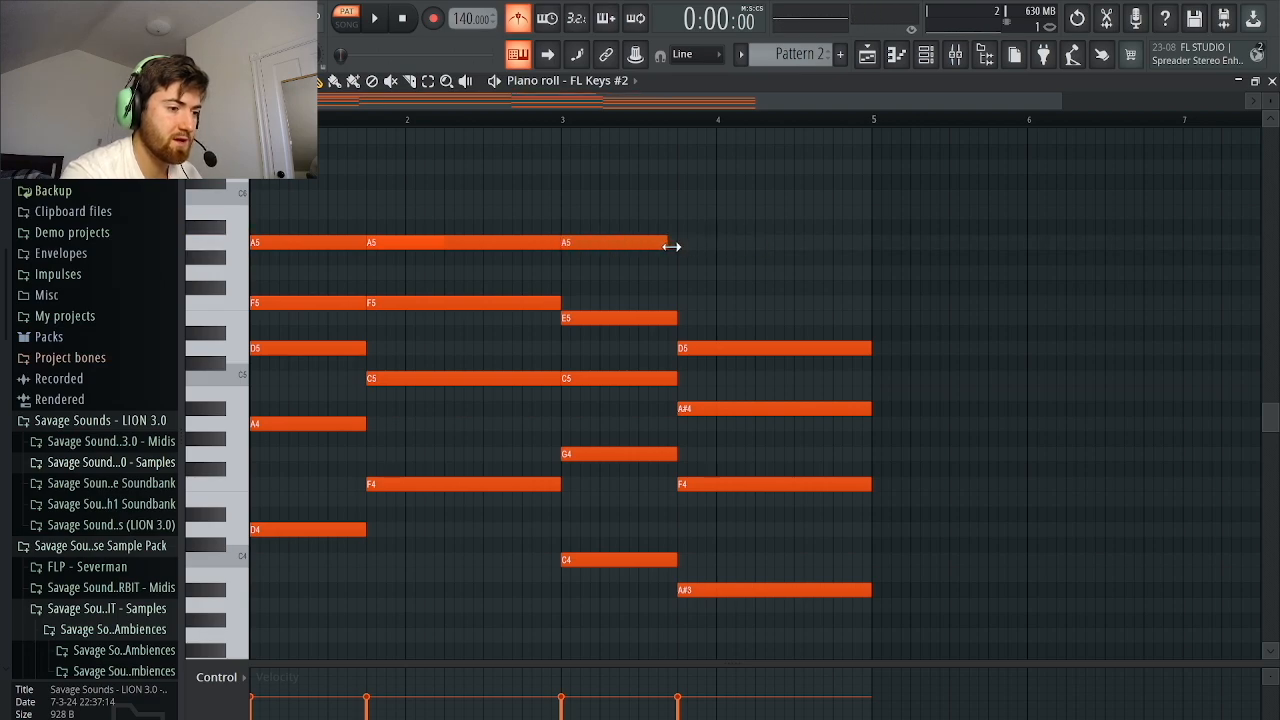
{"action": "left_click", "coordinate": [697, 246]}
{"action": "left_click_drag", "start_coordinate": [794, 245], "coordinate": [858, 244]}
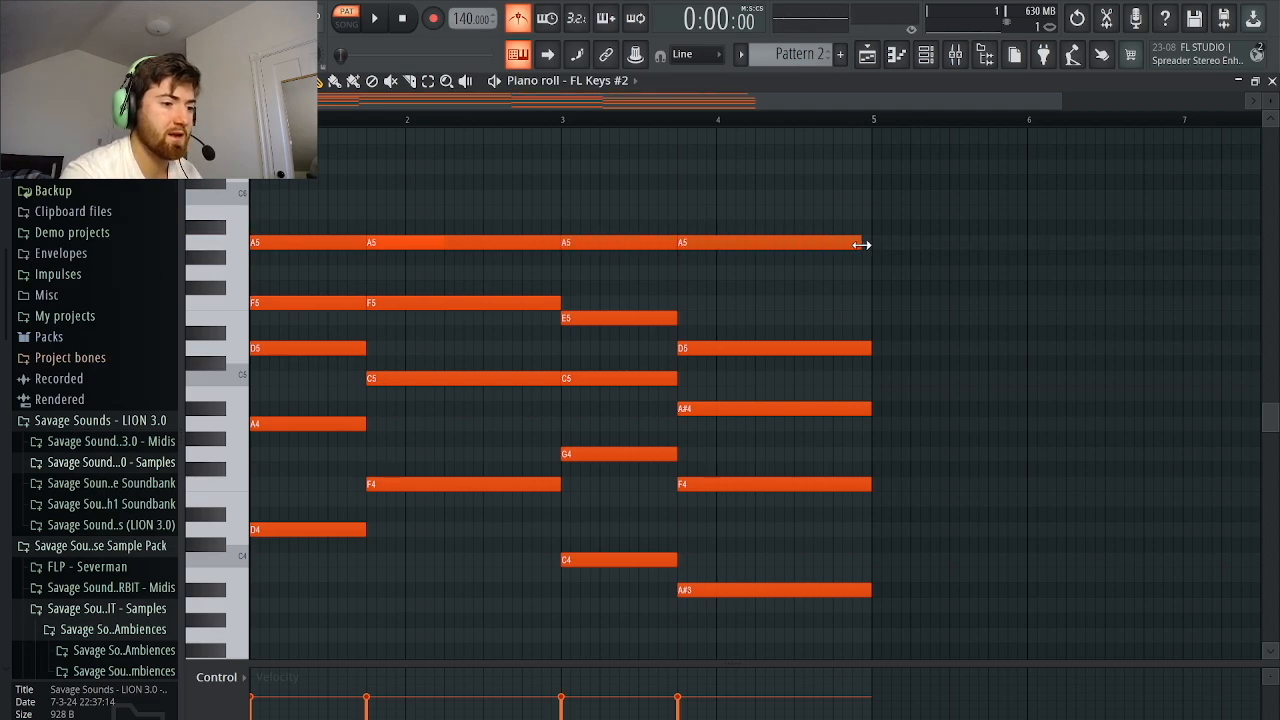
Add F5 to the fourth chord and top notes D6, D6, C6 and A#5 over the four chords, and play the pattern
{"action": "left_click", "coordinate": [684, 288]}
{"action": "left_click_drag", "start_coordinate": [713, 288], "coordinate": [717, 303]}
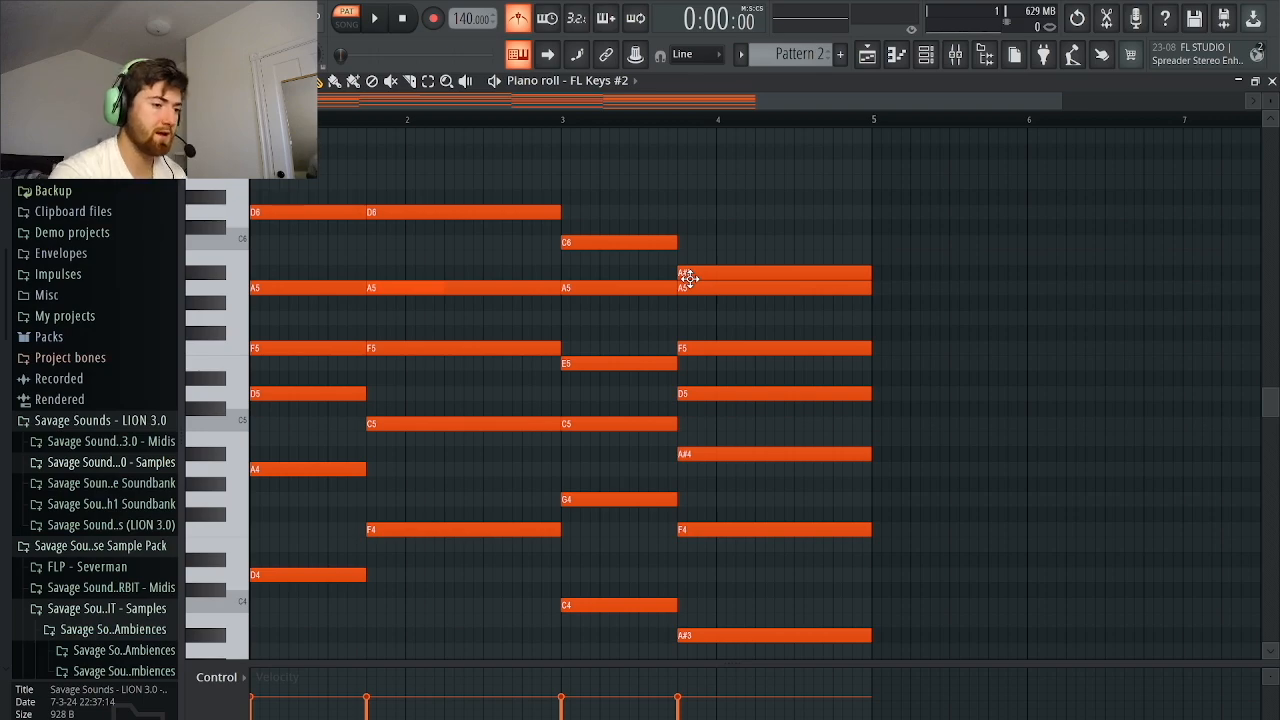
{"action": "scroll", "coordinate": [588, 289], "scroll_direction": "down", "scroll_amount": 2}
{"action": "scroll", "coordinate": [588, 289], "scroll_direction": "up", "scroll_amount": 2}
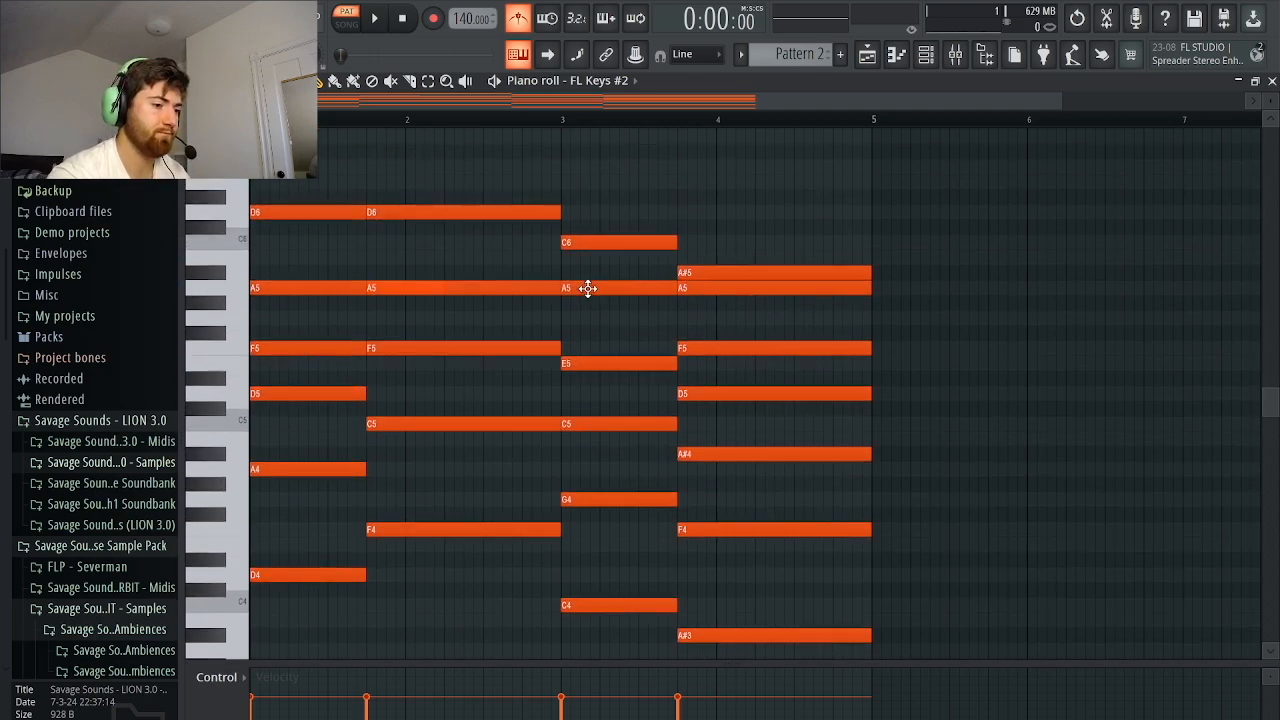
{"action": "key", "text": "space"}
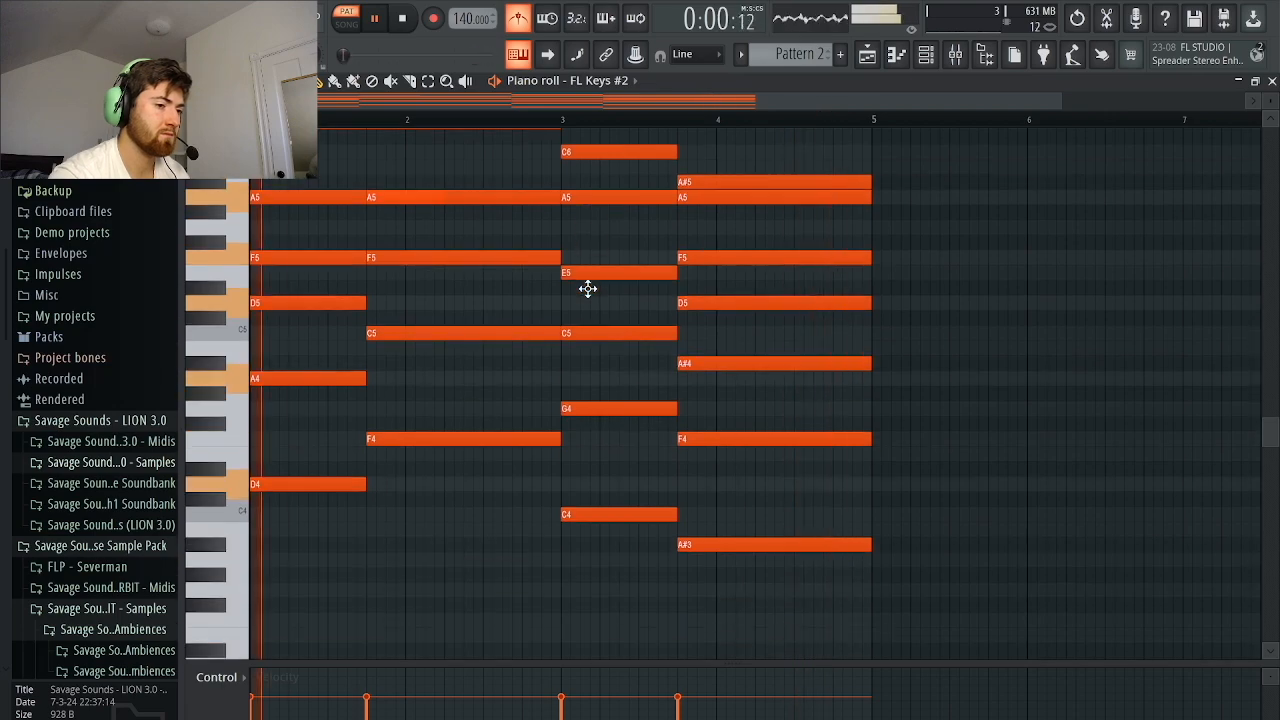
{"action": "key", "text": "space"}
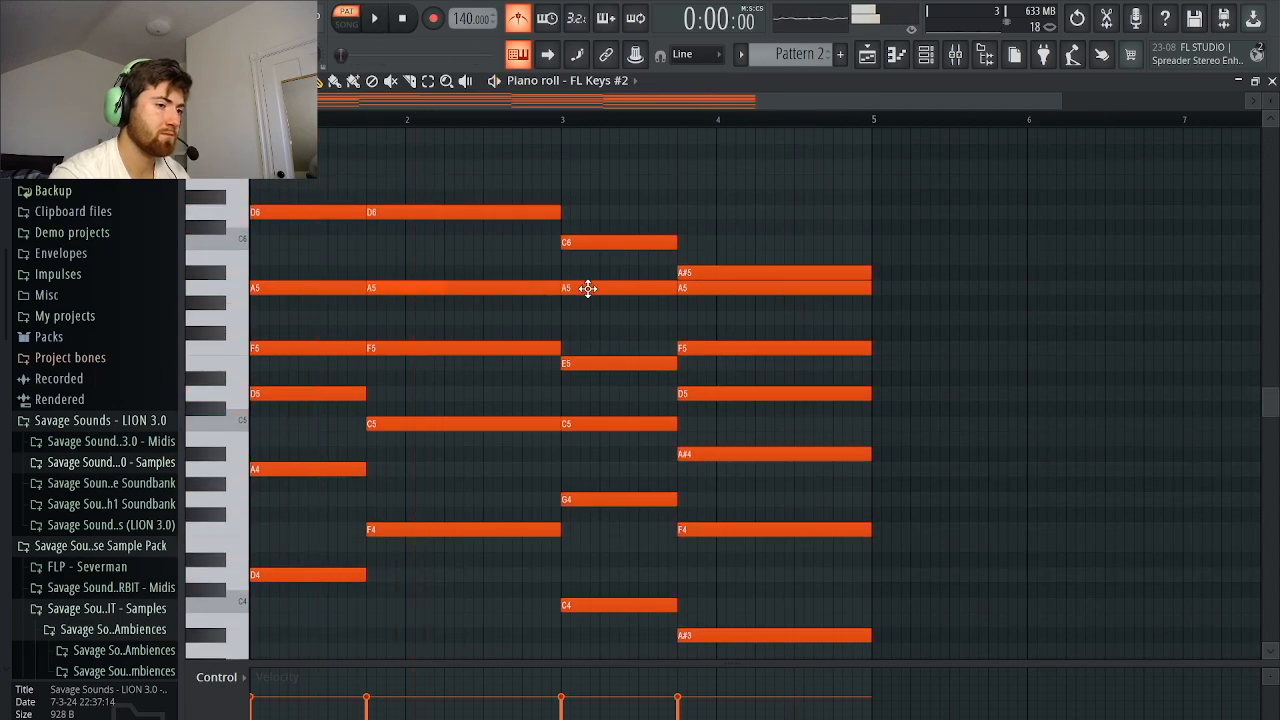
Replace the FL Keys #2 channel's instrument with Serum
{"action": "left_click", "coordinate": [930, 57]}
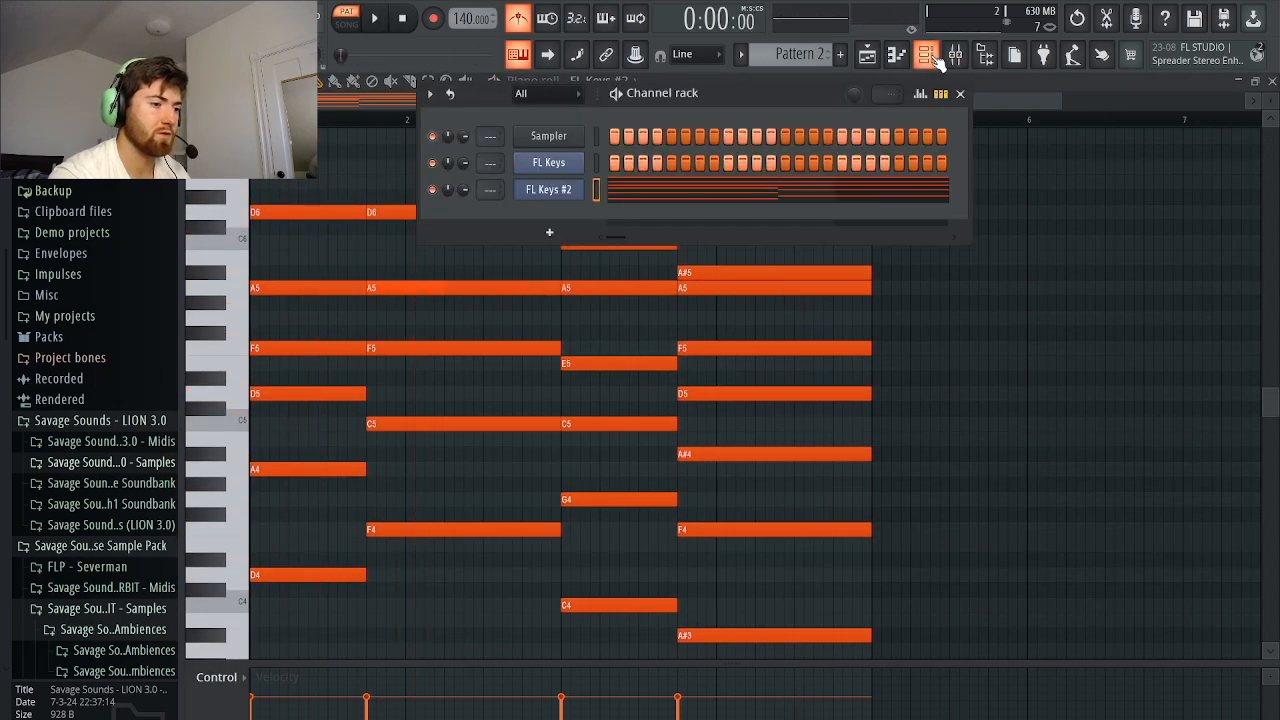
{"action": "right_click", "coordinate": [550, 194]}
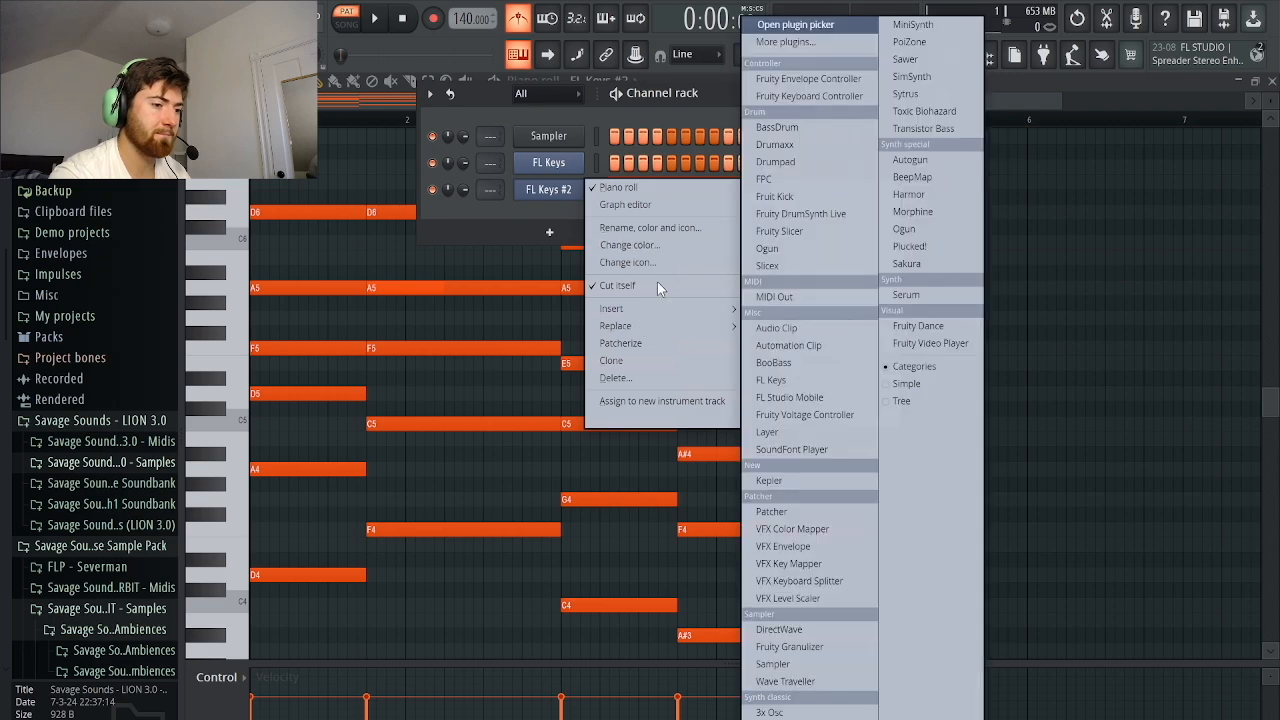
{"action": "left_click", "coordinate": [931, 296]}
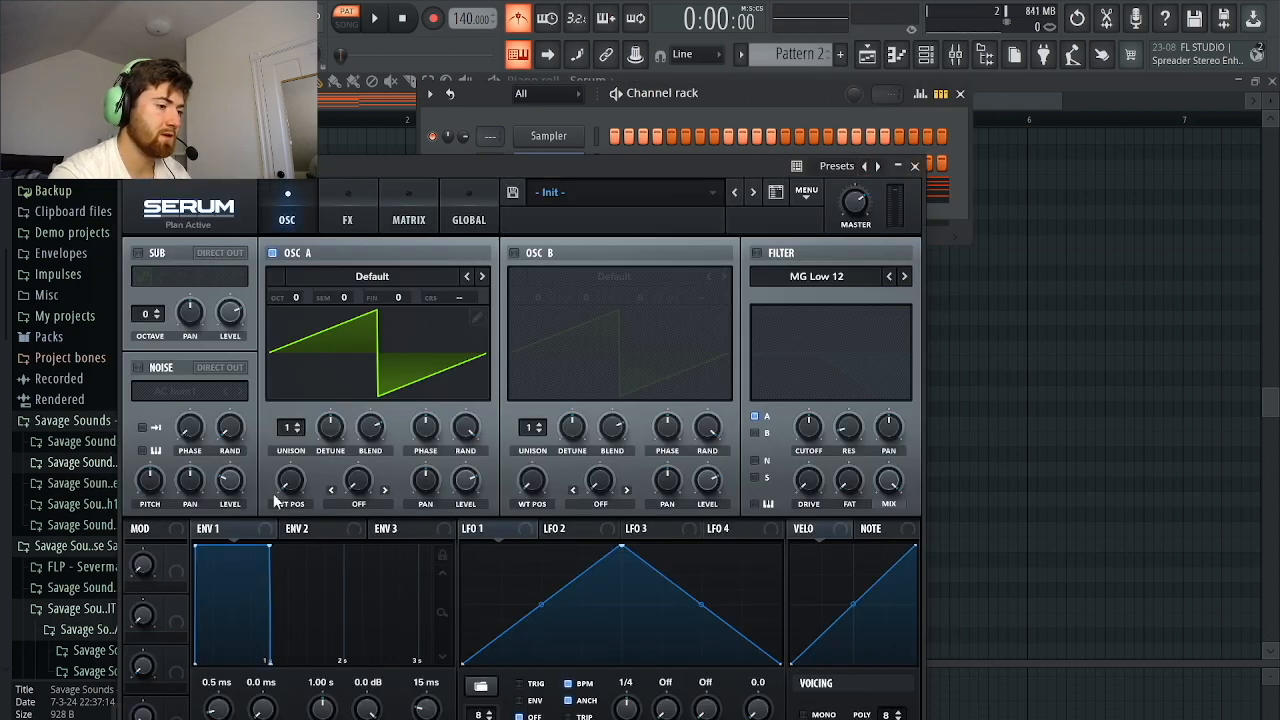
Shape Serum's Env 1 with a 994 ms decay and -14.4 dB sustain, assign it to the filter cutoff, and enable the filter
{"action": "left_click_drag", "start_coordinate": [264, 549], "coordinate": [266, 611]}
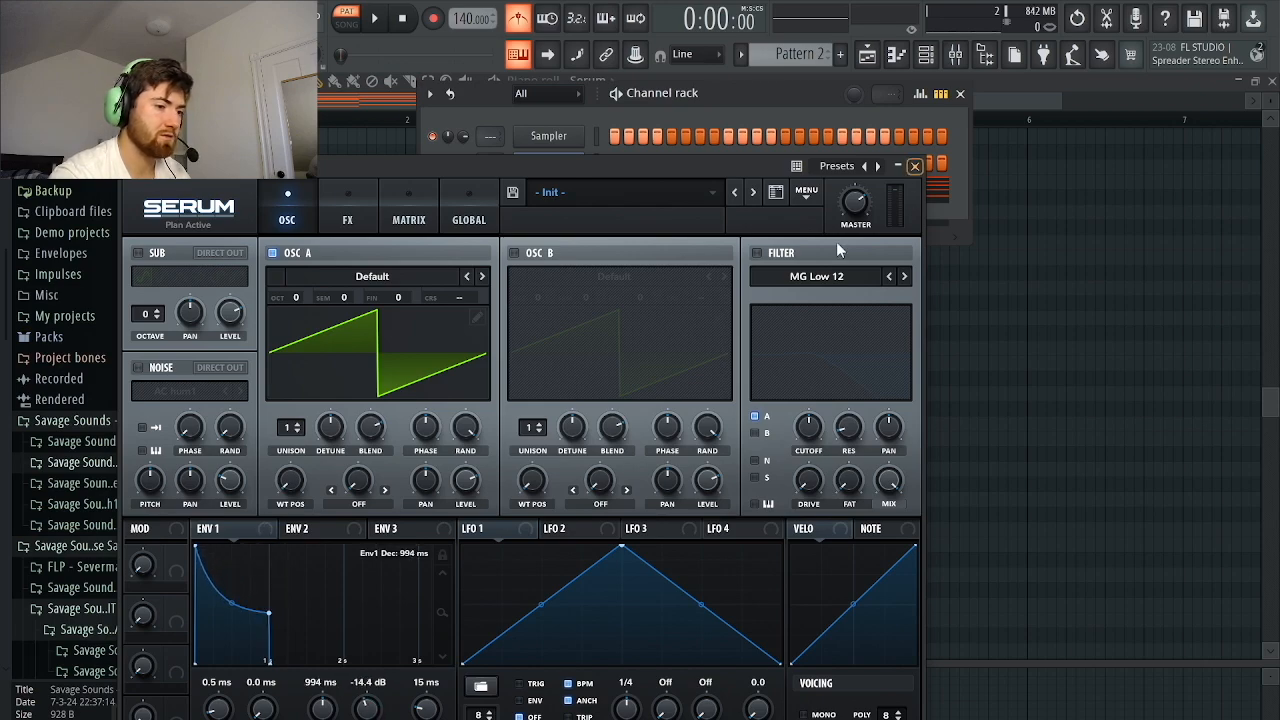
{"action": "left_click_drag", "start_coordinate": [233, 528], "coordinate": [806, 475]}
{"action": "left_click", "coordinate": [756, 253]}
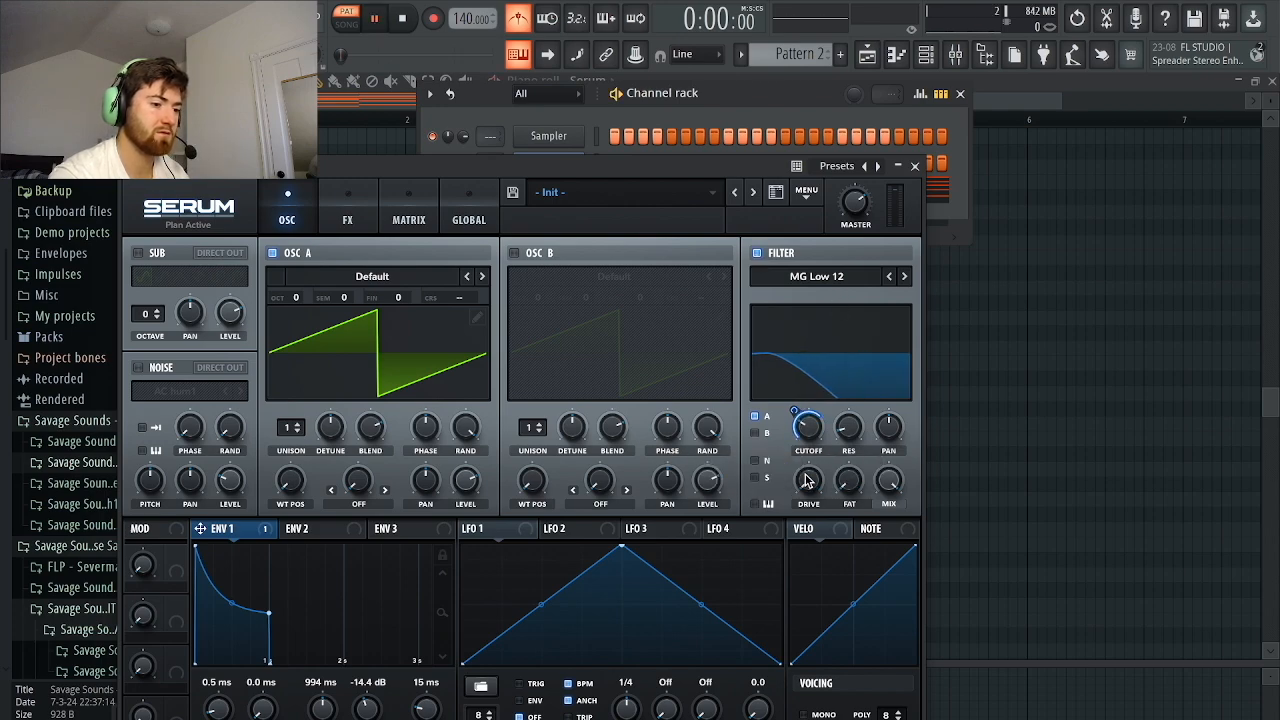
Set Env 1's decay to 1.02 s and sustain to -3.9 dB during playback, and return to the piano roll to hear the chords
{"action": "key", "text": "space"}
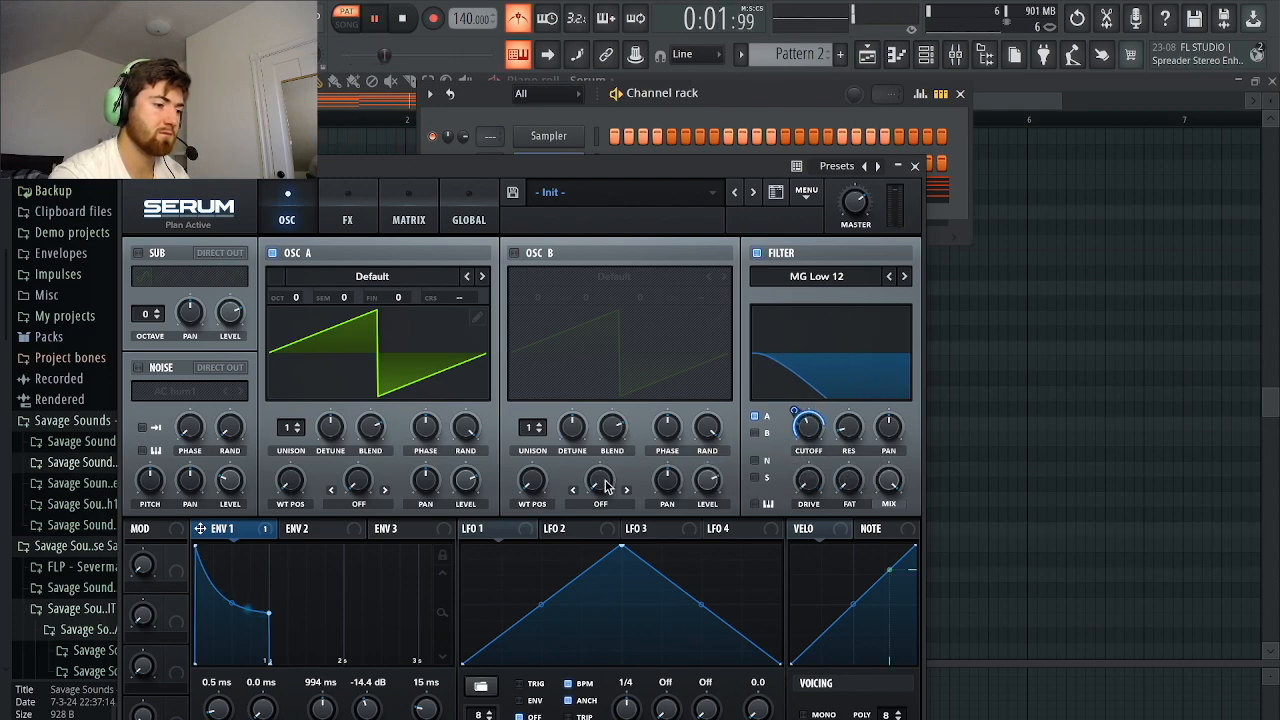
{"action": "left_click_drag", "start_coordinate": [268, 612], "coordinate": [271, 568]}
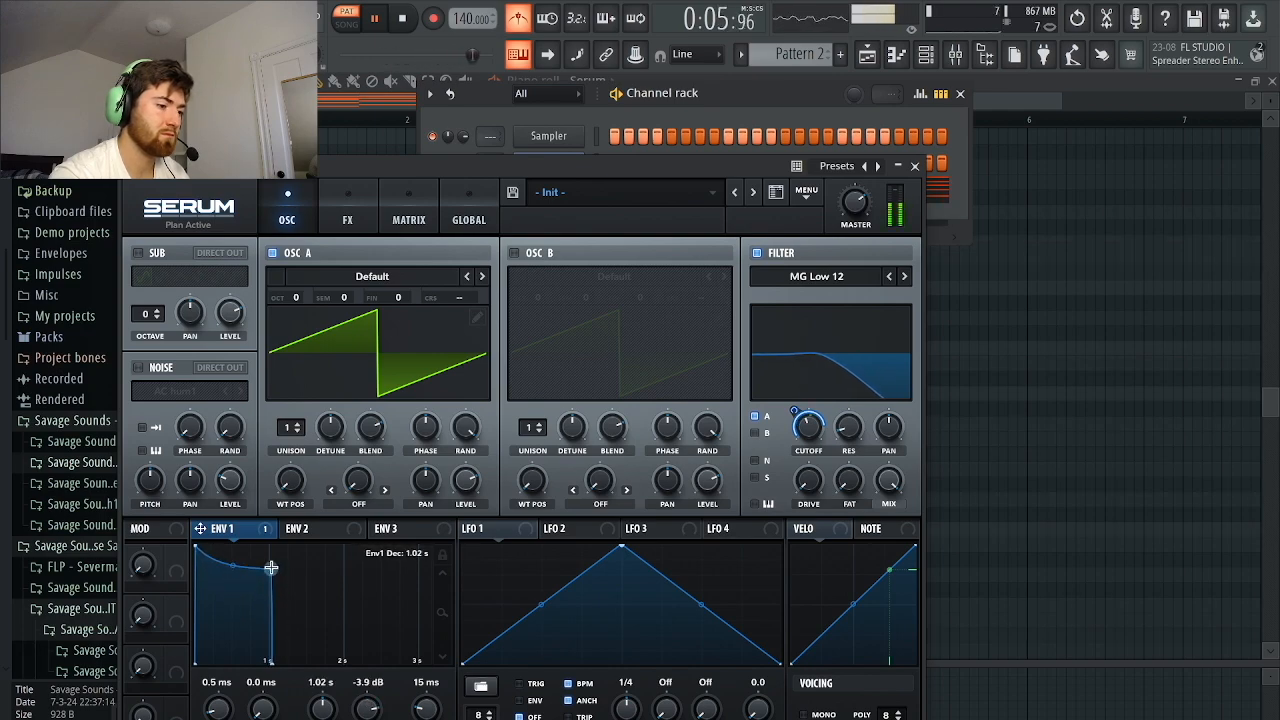
{"action": "left_click", "coordinate": [914, 166]}
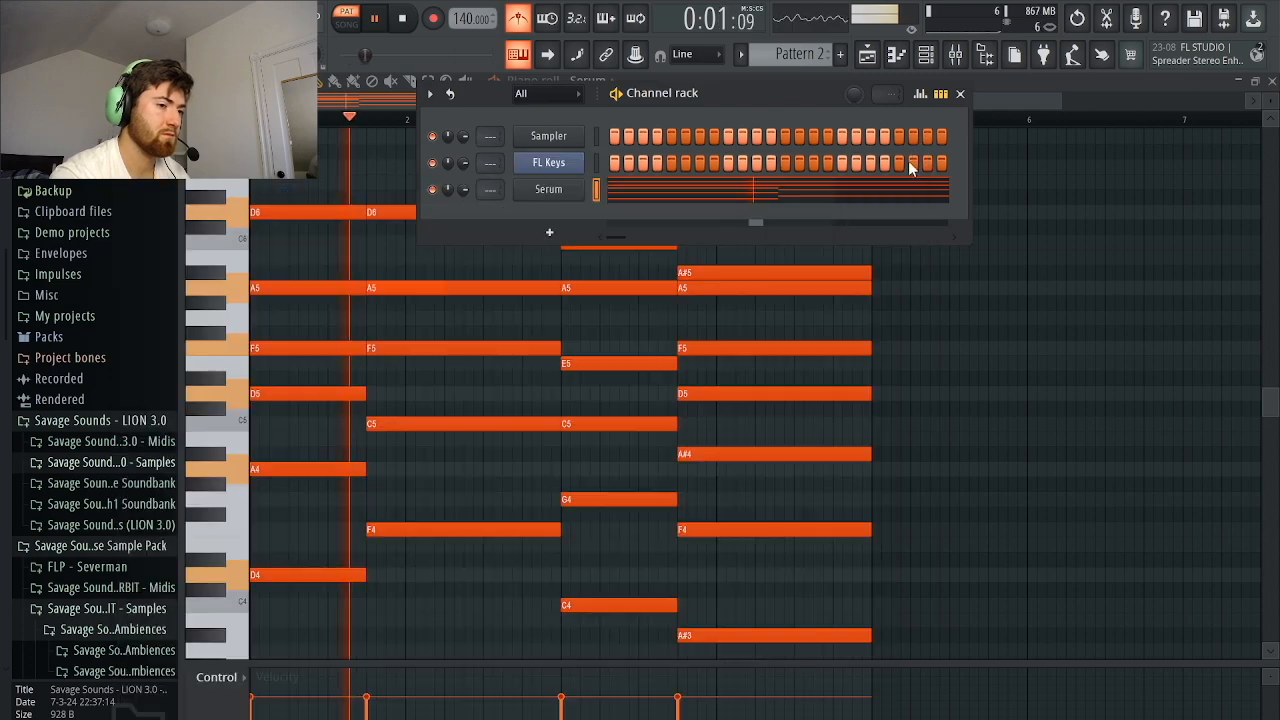
{"action": "left_click", "coordinate": [964, 94]}
{"action": "scroll", "coordinate": [614, 349], "scroll_direction": "down", "scroll_amount": 2}
{"action": "scroll", "coordinate": [614, 349], "scroll_direction": "down", "scroll_amount": 5}
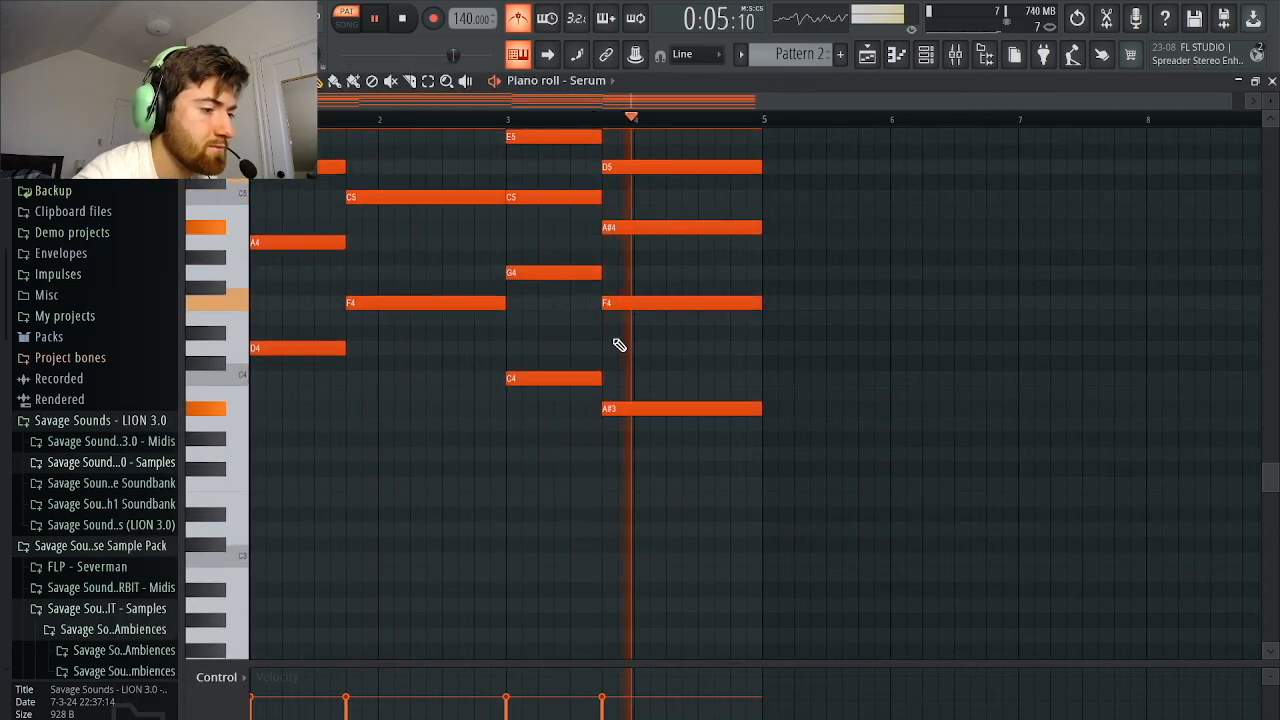
{"action": "scroll", "coordinate": [619, 345], "scroll_direction": "up", "scroll_amount": 6}
{"action": "key", "text": "space"}
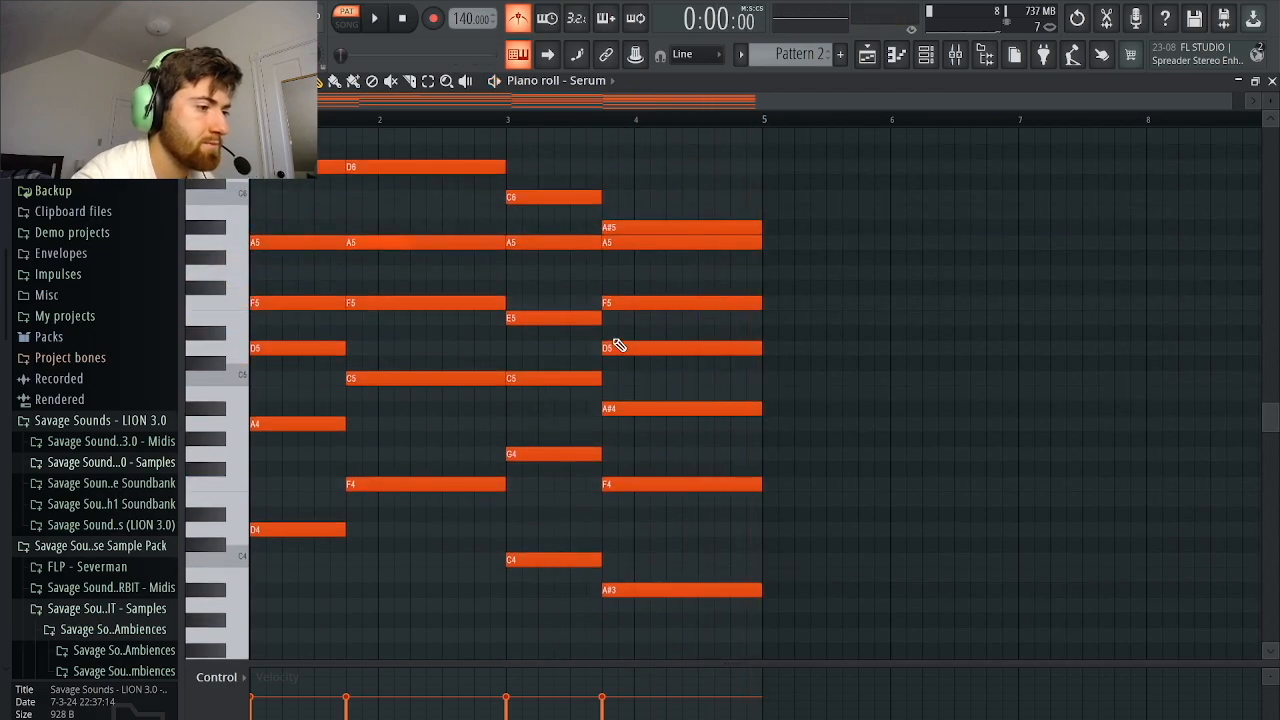